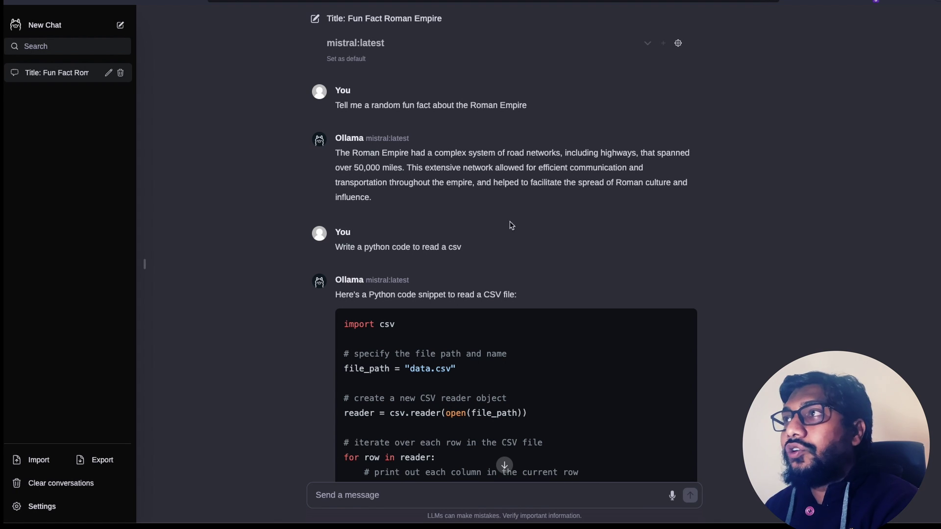
- Review the chat's Roman Empire fun fact exchange and the prompt and answer for Python code that reads a CSV
mouse_move(360, 122)
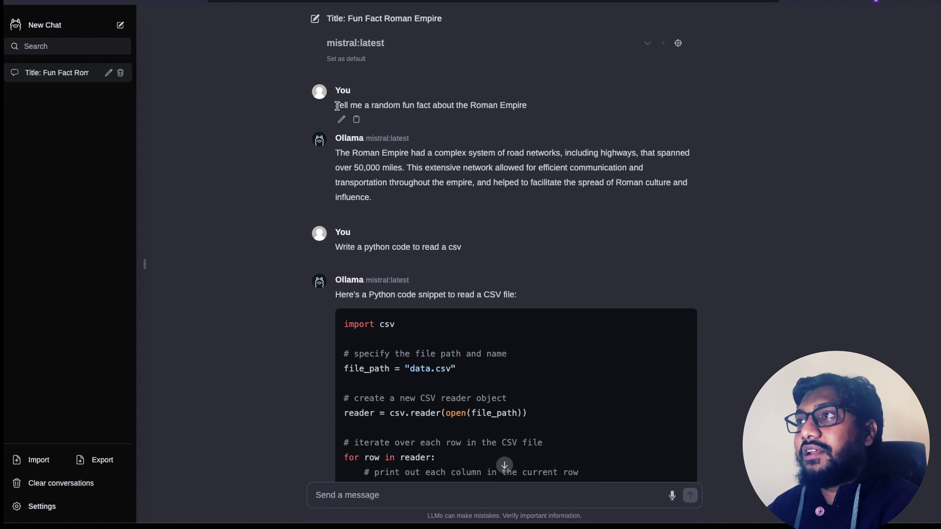
drag(337, 106, 528, 106)
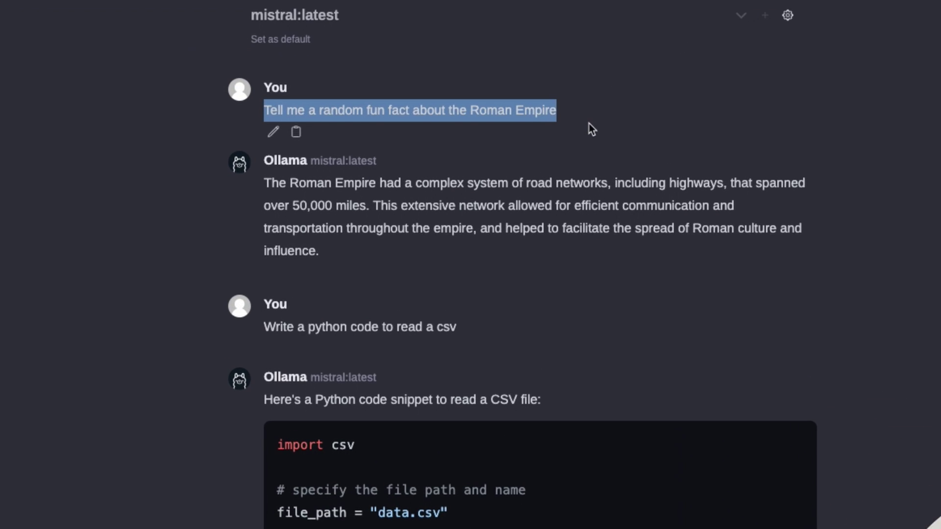
click(264, 183)
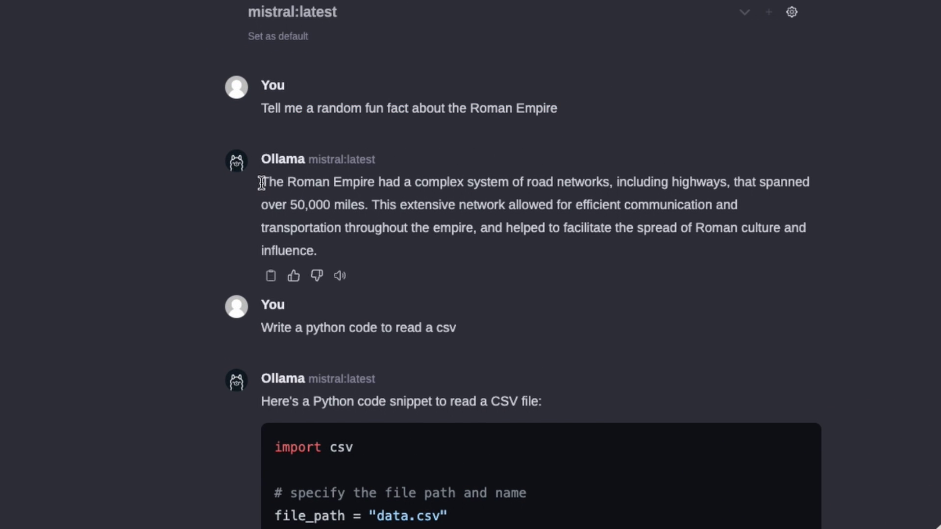
drag(261, 183, 343, 252)
click(395, 302)
mouse_move(259, 330)
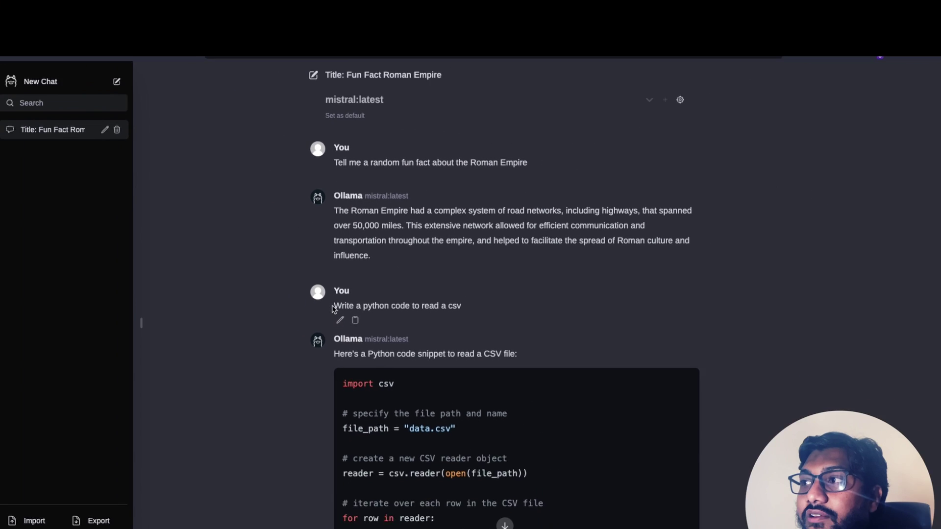
drag(333, 308, 474, 310)
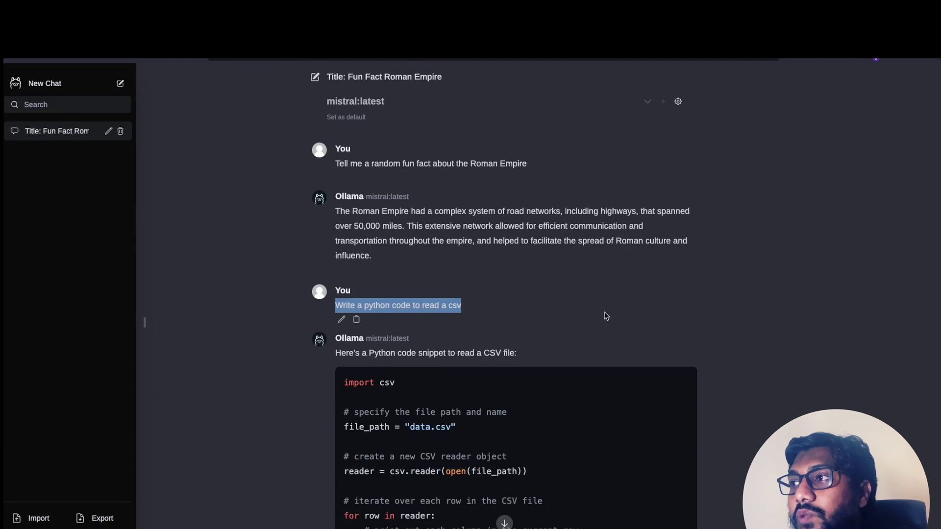
scroll(606, 316, down, 3)
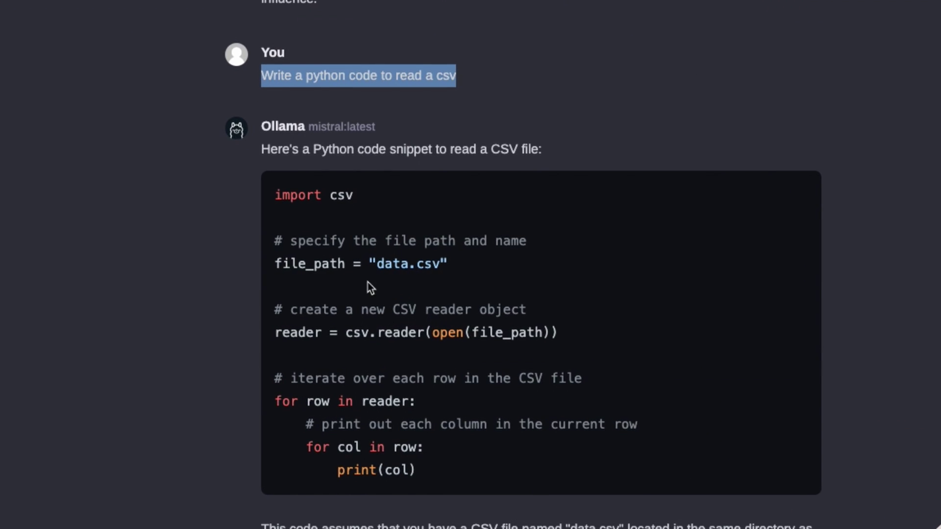
scroll(368, 281, up, 5)
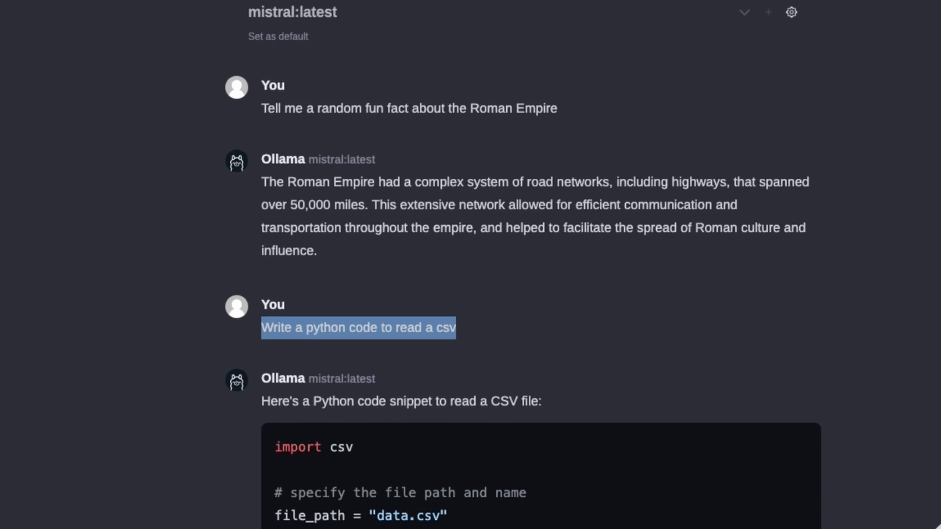
- Start a new chat and review which models can be selected for it
click(61, 25)
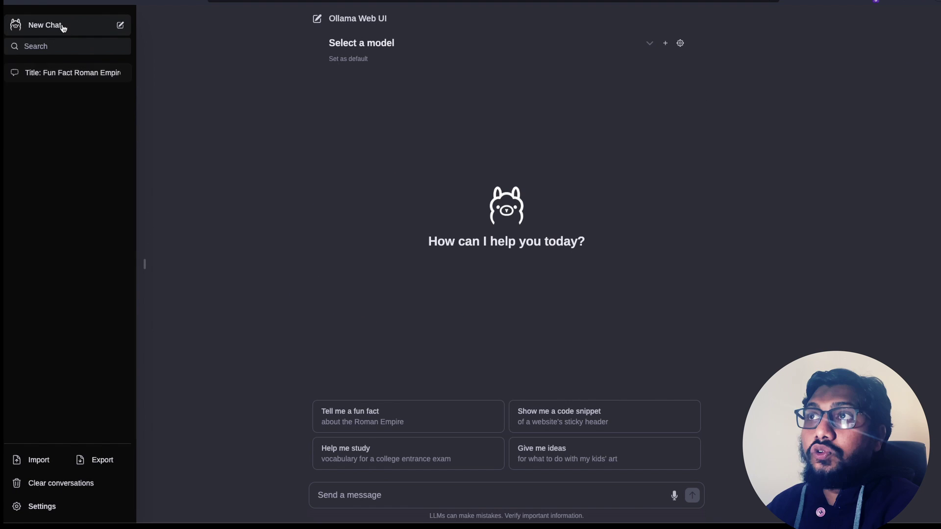
click(367, 43)
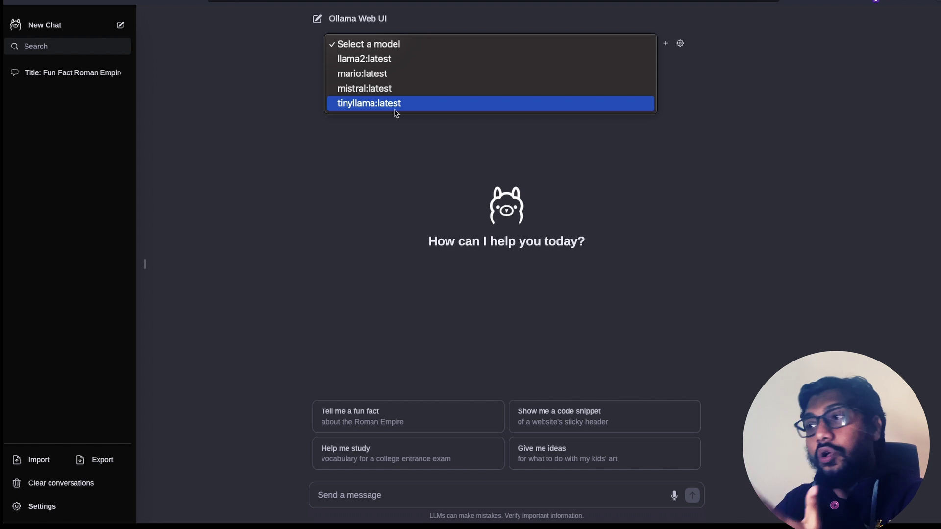
click(592, 262)
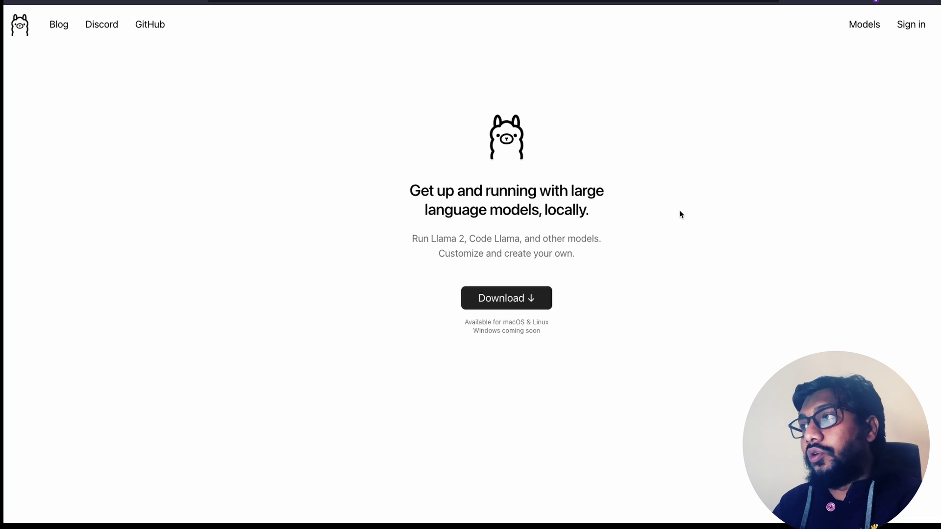
- On the Ollama website, check the supported operating systems and browse the library of available models
double_click(515, 320)
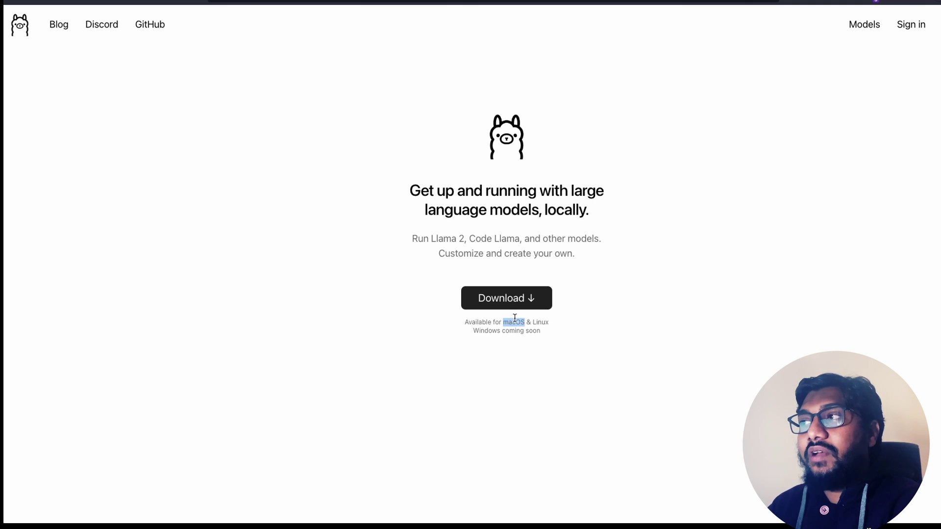
click(584, 333)
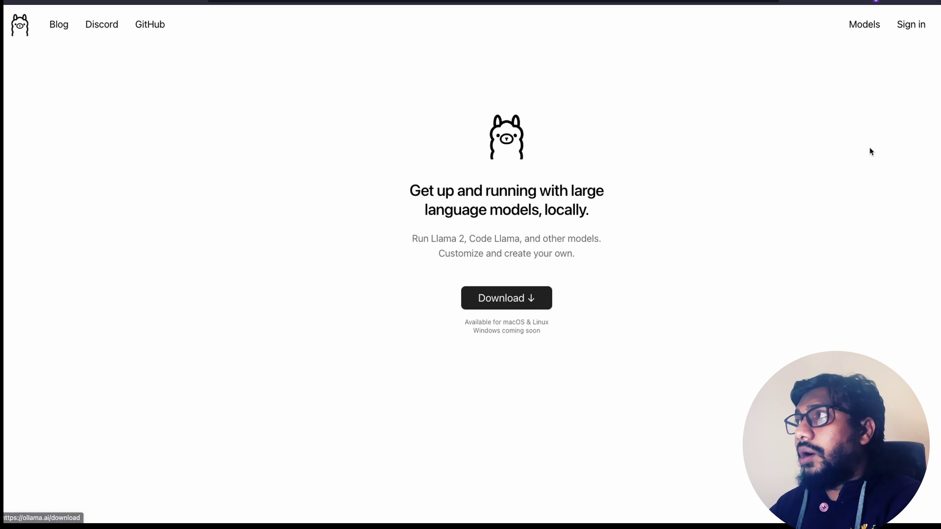
click(865, 26)
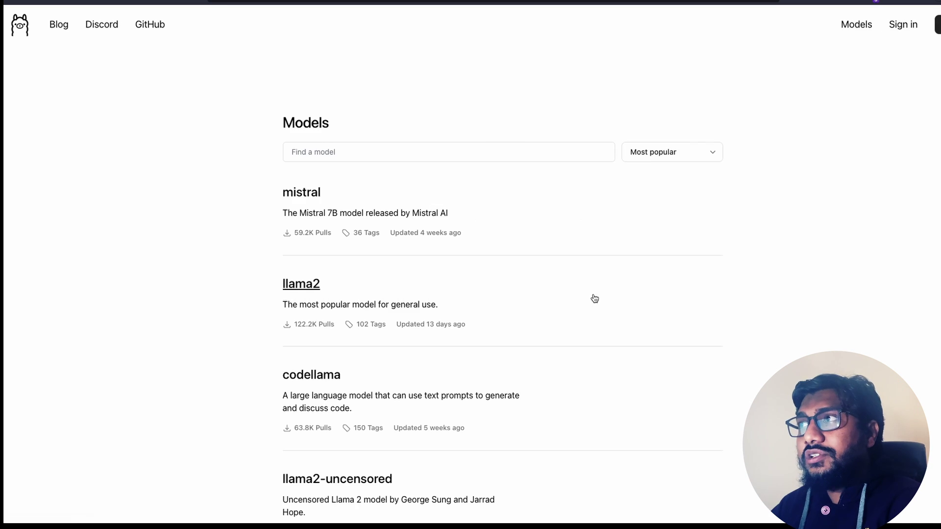
scroll(571, 326, down, 8)
scroll(572, 328, down, 10)
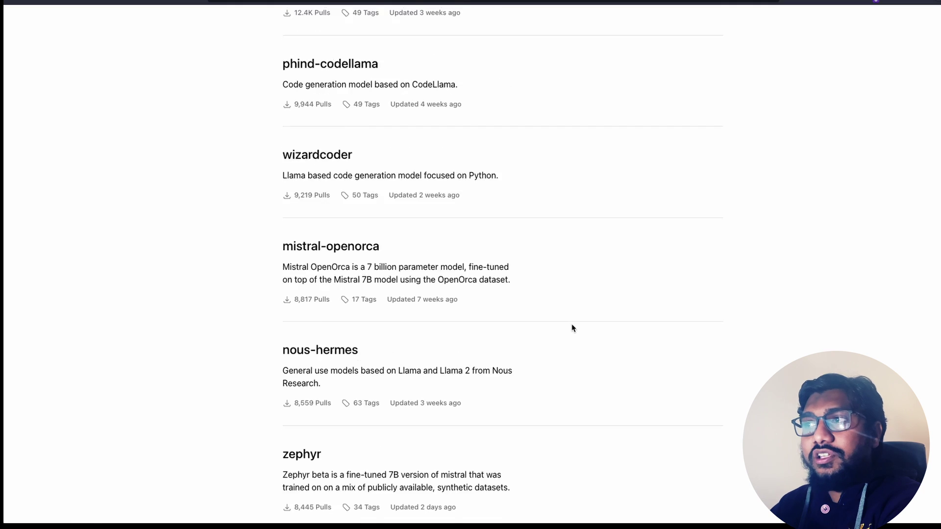
scroll(572, 327, up, 15)
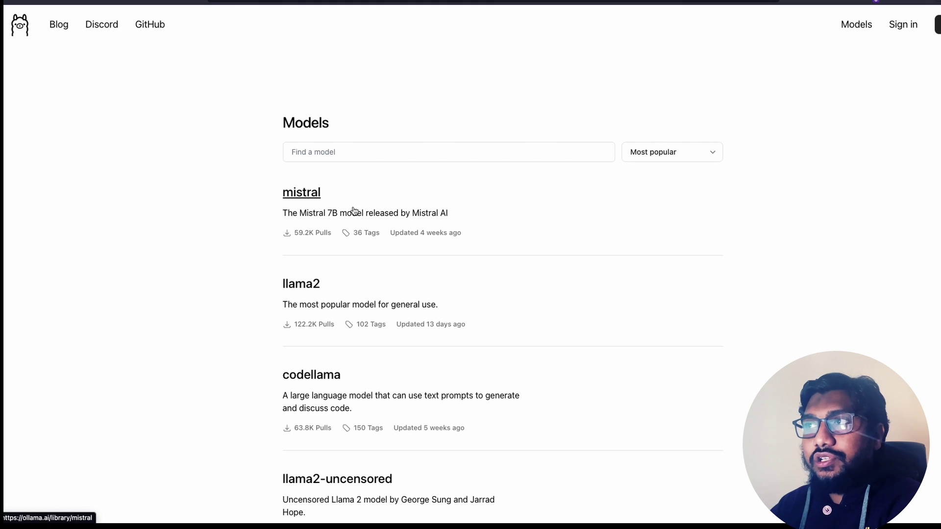
- Check the model library's sorting options and open the mistral model's page
click(328, 196)
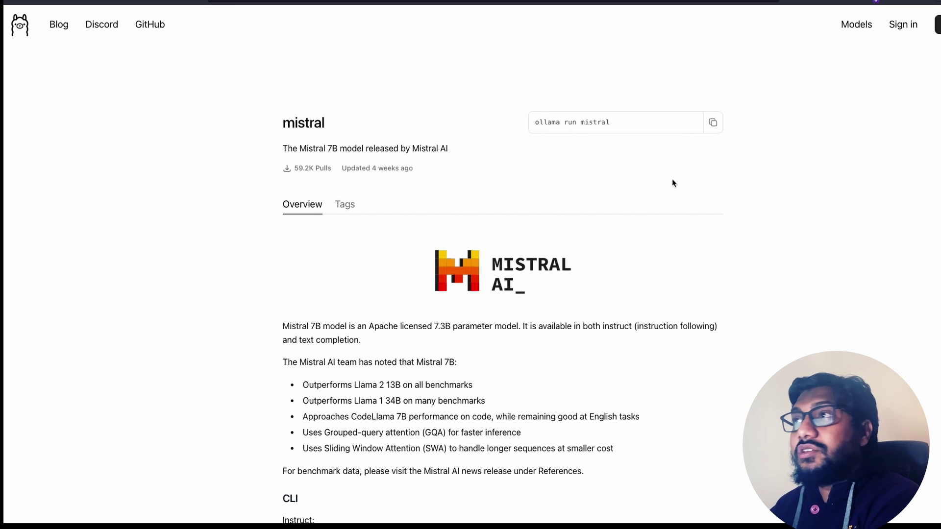
key(alt+Left)
key(alt+Left)
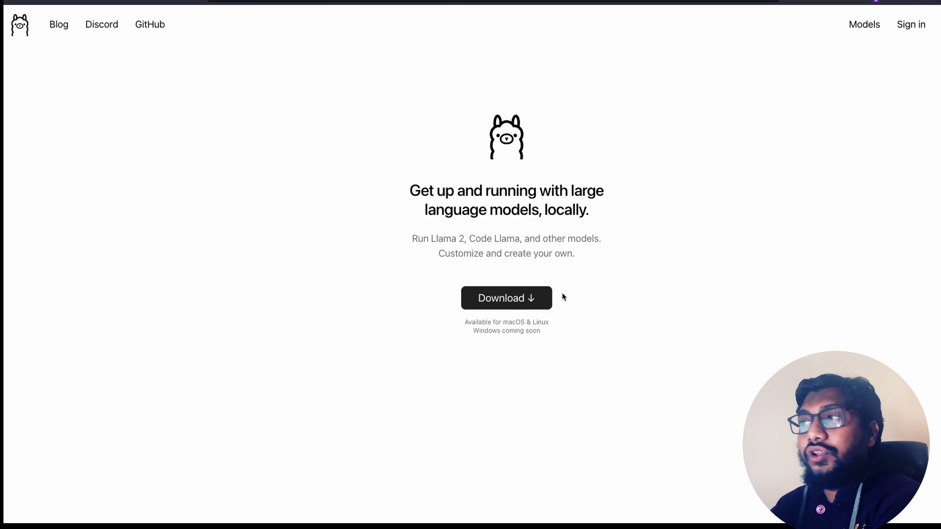
key(alt+Right)
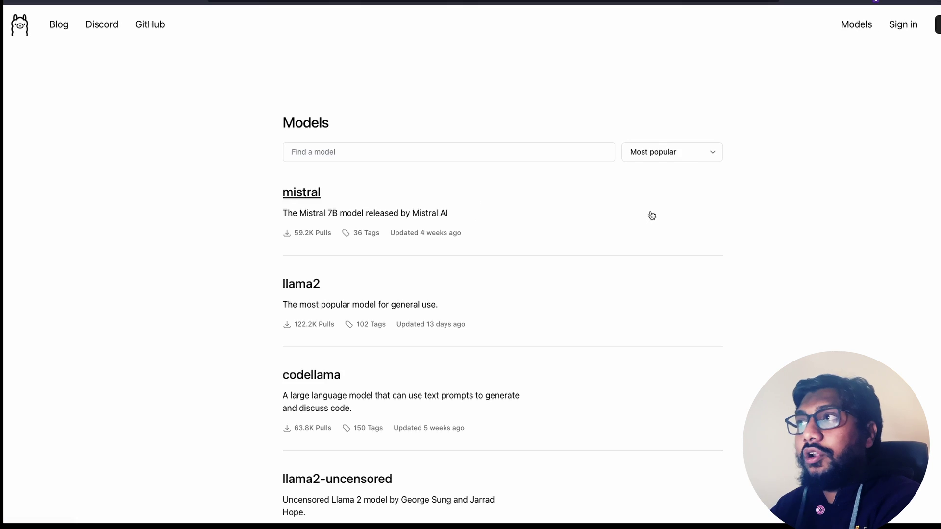
click(673, 155)
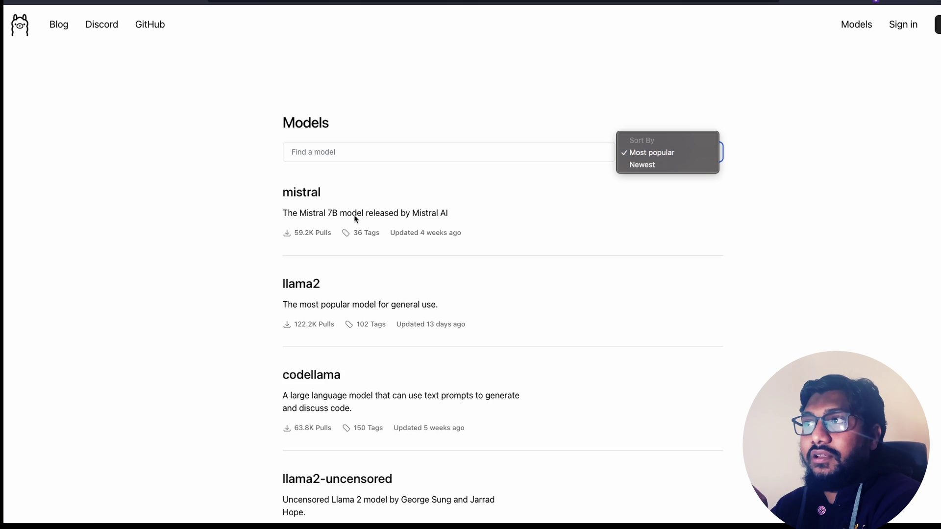
click(300, 194)
click(299, 196)
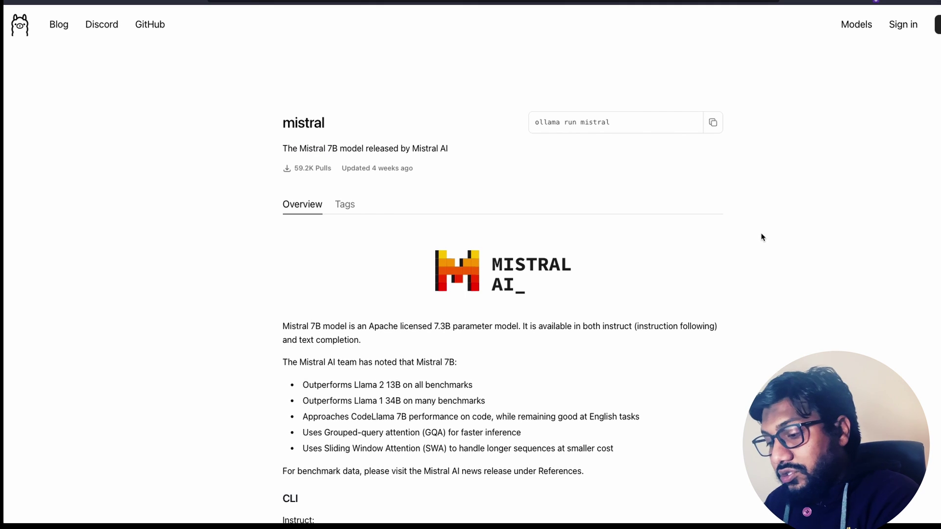
- Switch to the Terminal and enter the command "ollama run mistral" at the prompt
key(super+Tab)
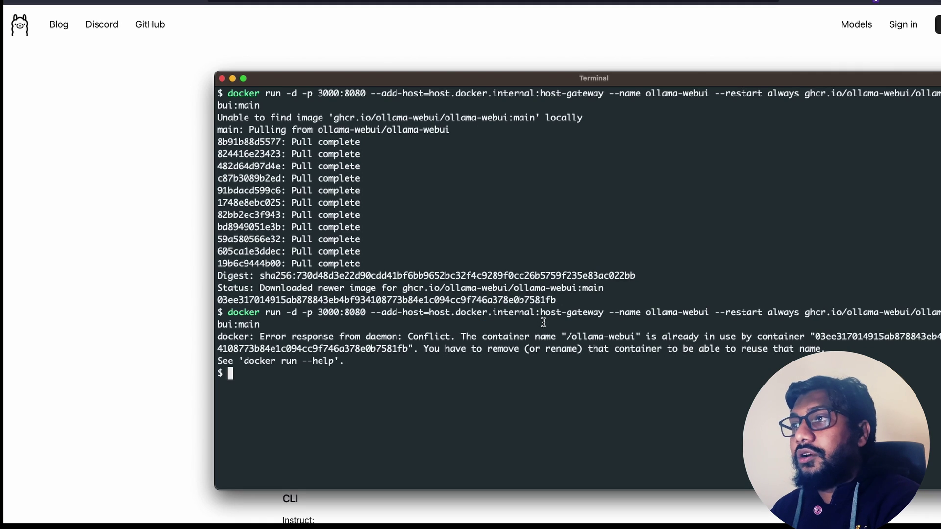
text(oll)
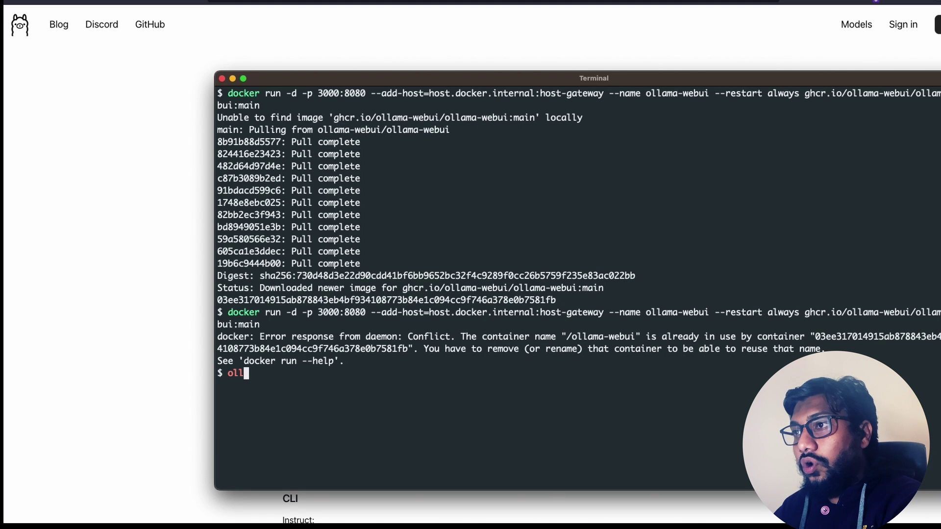
text(ama run mistral)
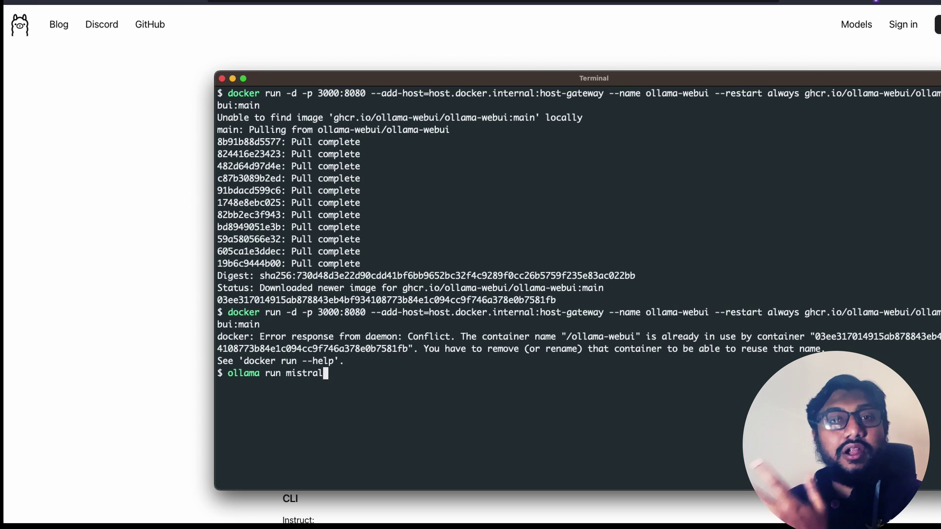
- Switch to the browser and examine the ollama-webui GitHub repository's README, covering its files, demo animation and installation instructions
click(76, 263)
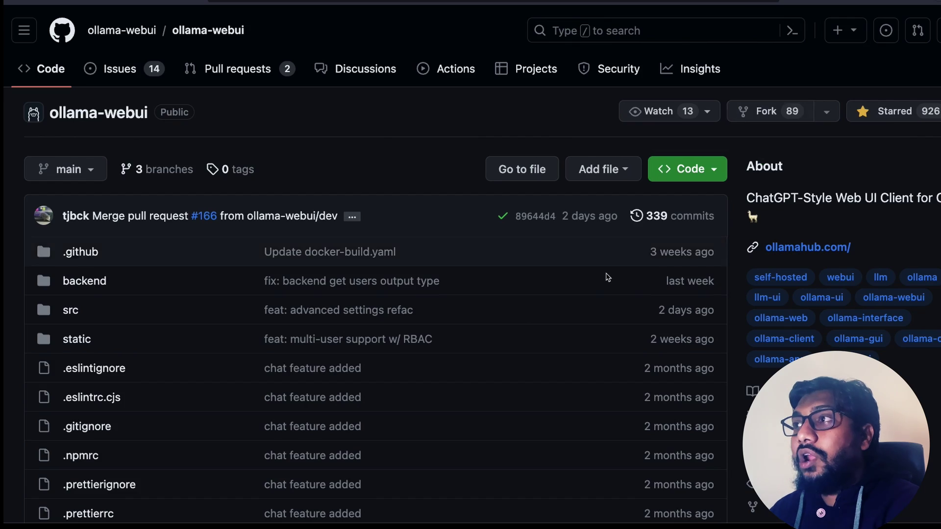
scroll(608, 276, down, 10)
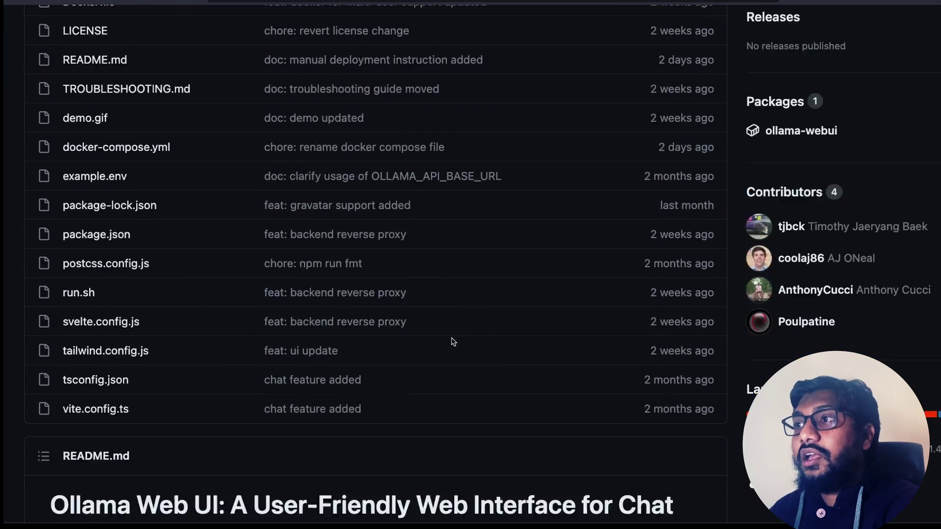
scroll(485, 374, down, 6)
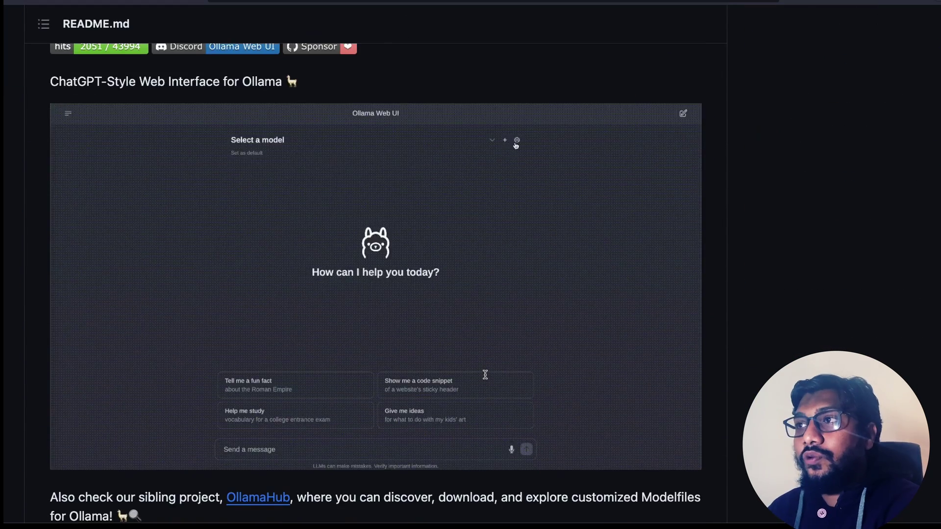
scroll(486, 379, up, 6)
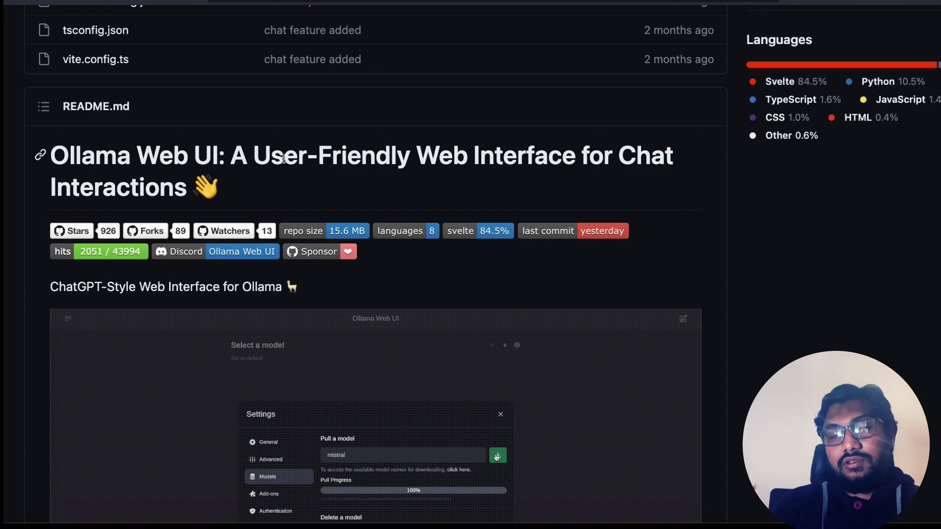
scroll(423, 254, down, 4)
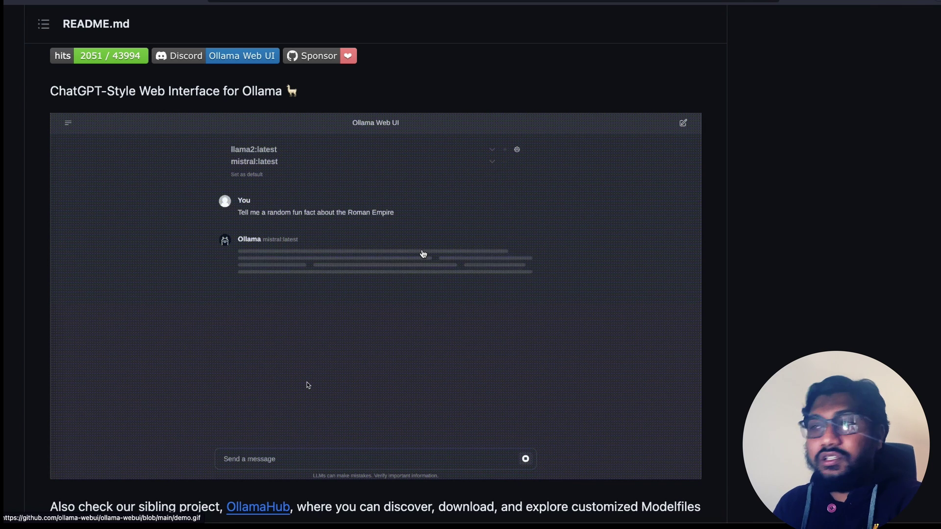
scroll(466, 265, down, 1)
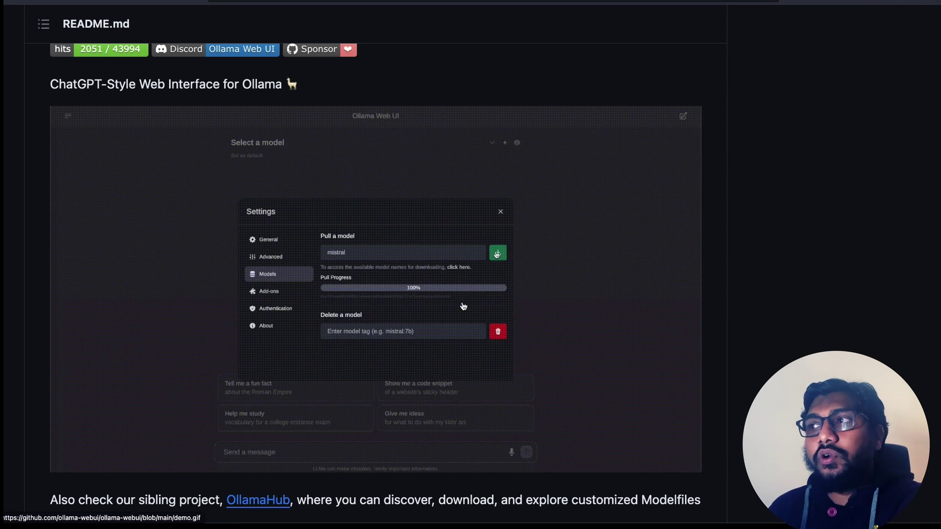
scroll(456, 313, down, 9)
scroll(449, 319, down, 20)
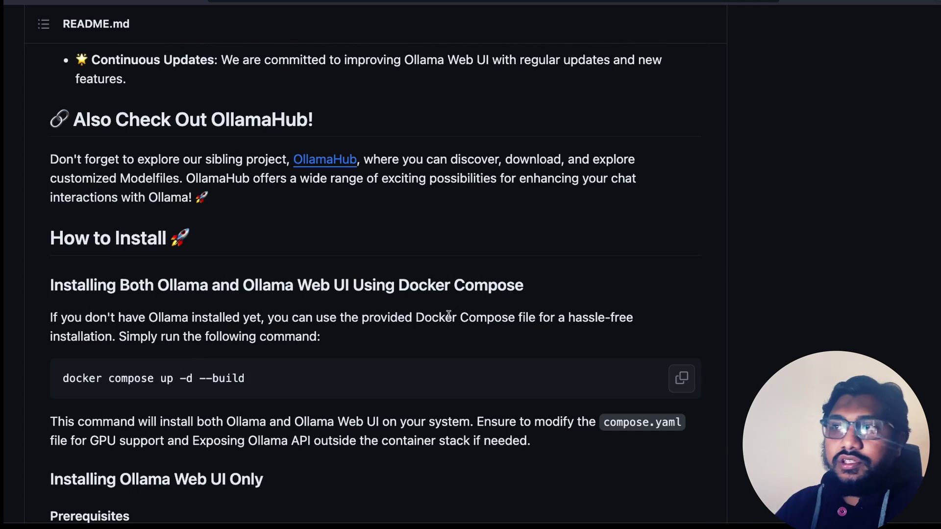
scroll(448, 315, down, 4)
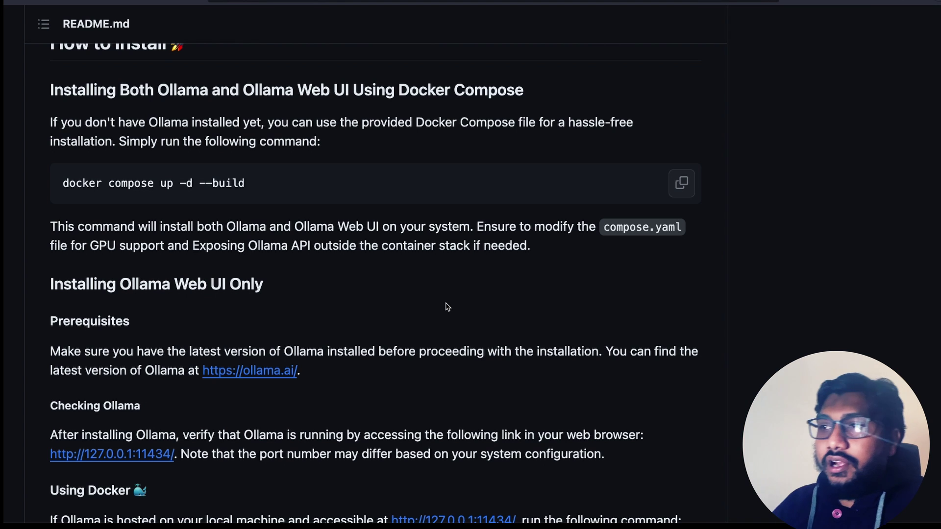
- Copy the first docker run command from the README's Using Docker section, for Ollama hosted on the local machine
scroll(447, 307, down, 9)
scroll(429, 243, up, 2)
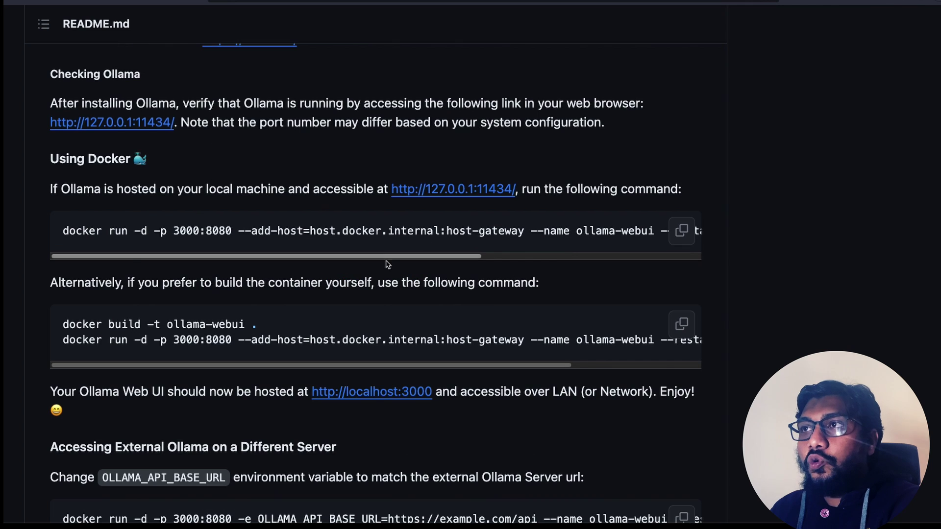
drag(63, 230, 640, 230)
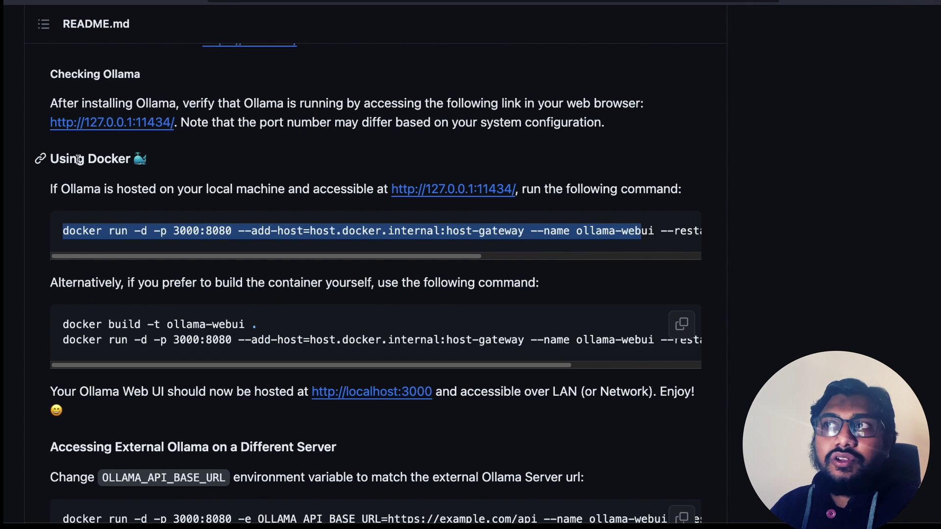
drag(452, 256, 720, 263)
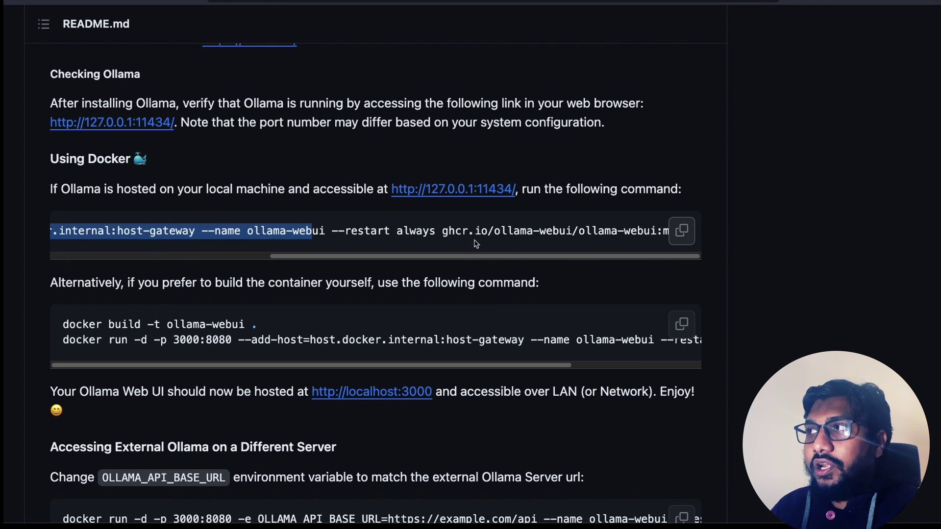
click(682, 231)
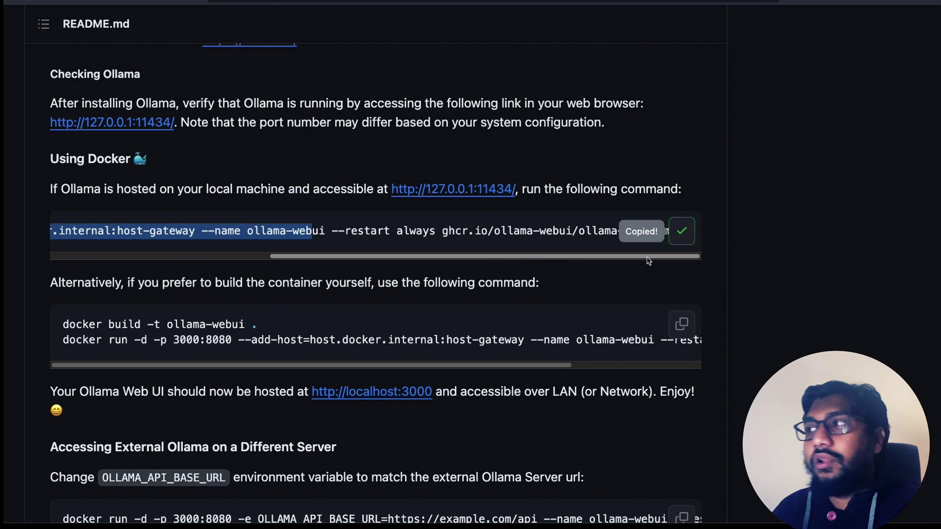
- Switch to the Terminal and clear the command "ollama run mistral" from the prompt without running it
drag(649, 260, 301, 259)
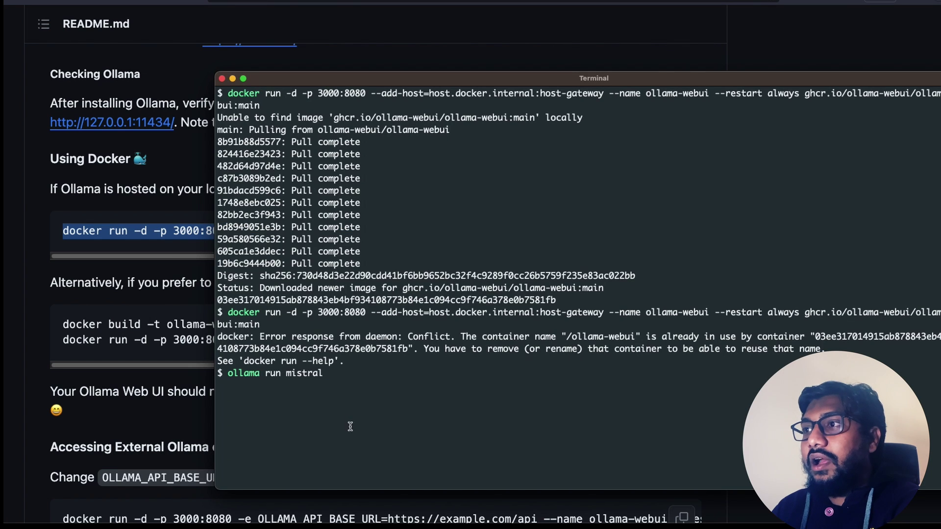
key(BackSpace)
key(BackSpace)
key(BackSpace)
key(BackSpace)
key(BackSpace)
key(BackSpace)
key(BackSpace)
key(BackSpace)
key(BackSpace)
key(BackSpace)
key(BackSpace)
key(BackSpace)
key(BackSpace)
key(BackSpace)
key(BackSpace)
key(BackSpace)
key(BackSpace)
key(BackSpace)
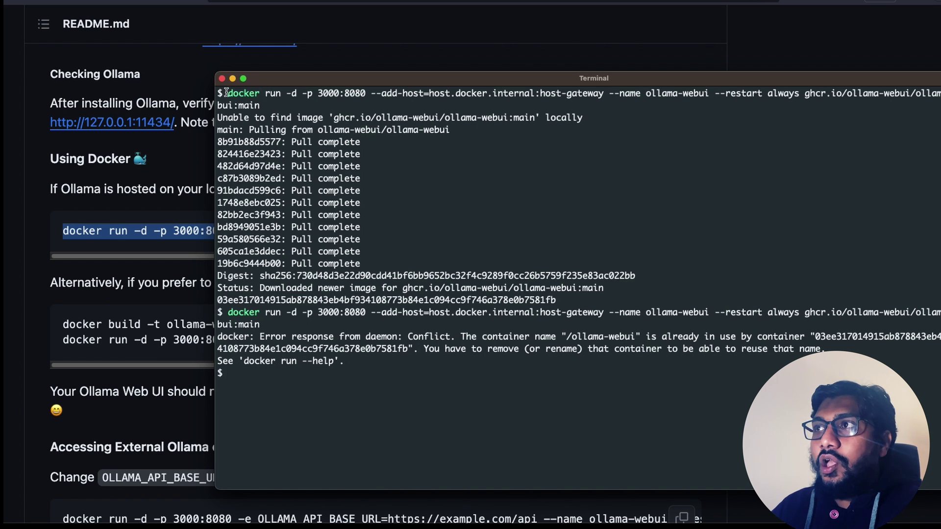
- Examine the first docker run command in the Terminal and the daemon's error response to the repeated run
drag(230, 93, 272, 109)
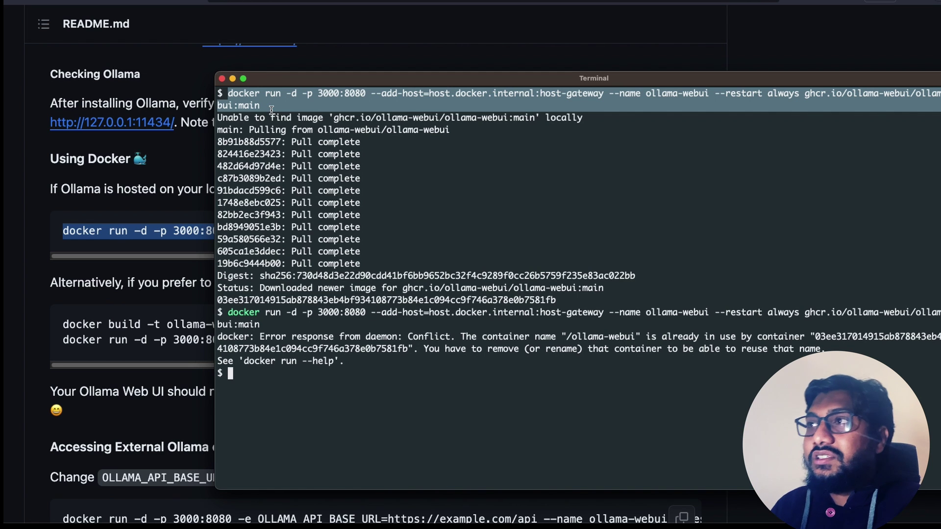
click(366, 128)
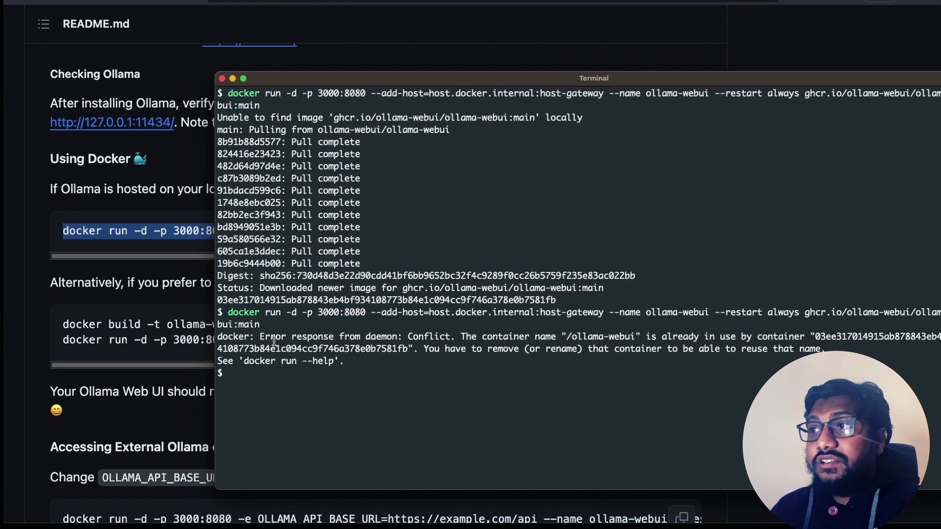
drag(255, 338, 719, 339)
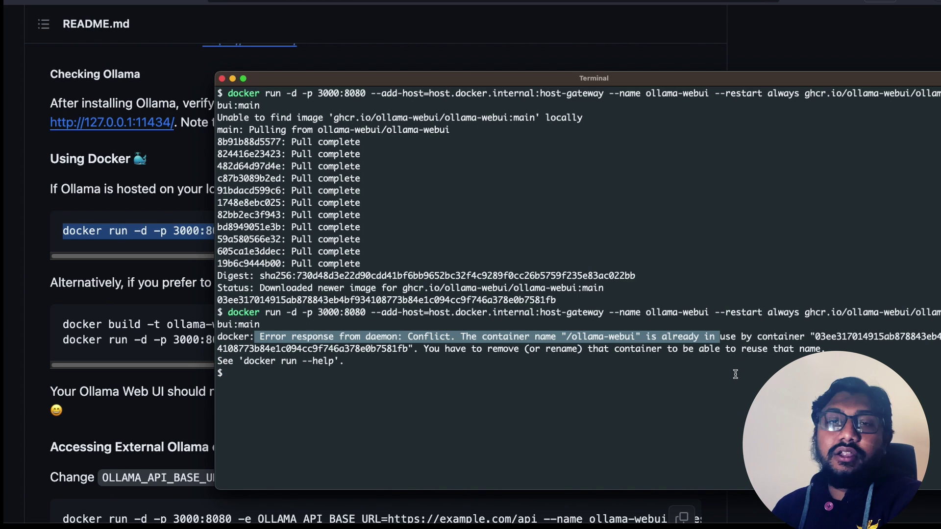
click(705, 371)
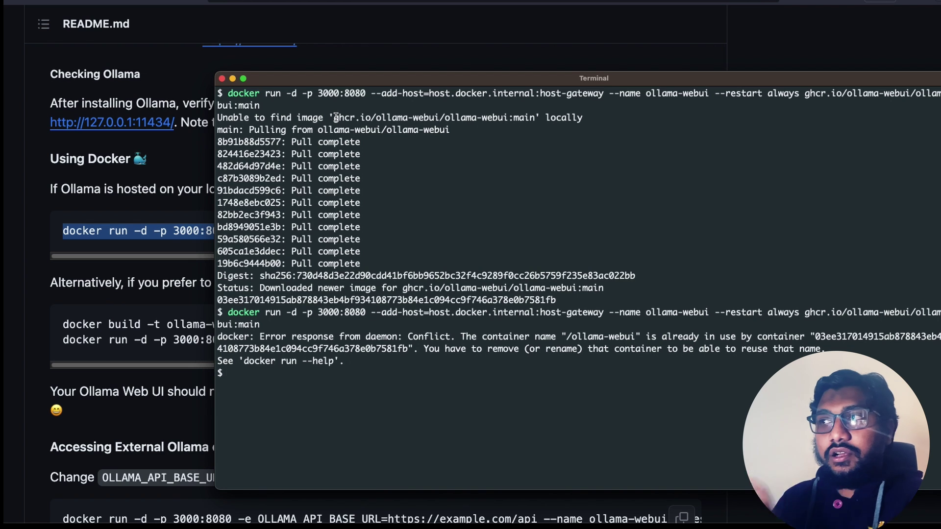
- Switch to the browser, review the rest of the README's docker run command and open the locally hosted Ollama Web UI
click(199, 278)
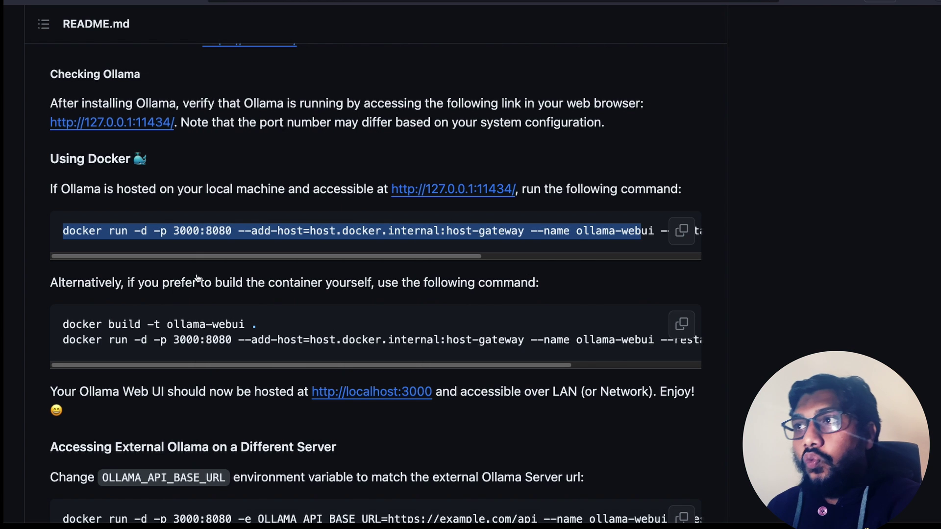
click(608, 238)
drag(411, 256, 665, 268)
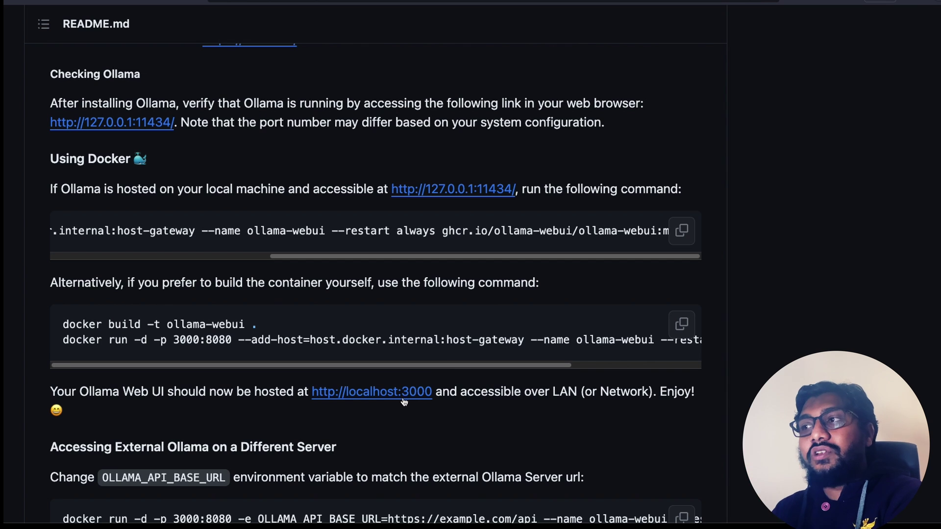
scroll(420, 402, down, 3)
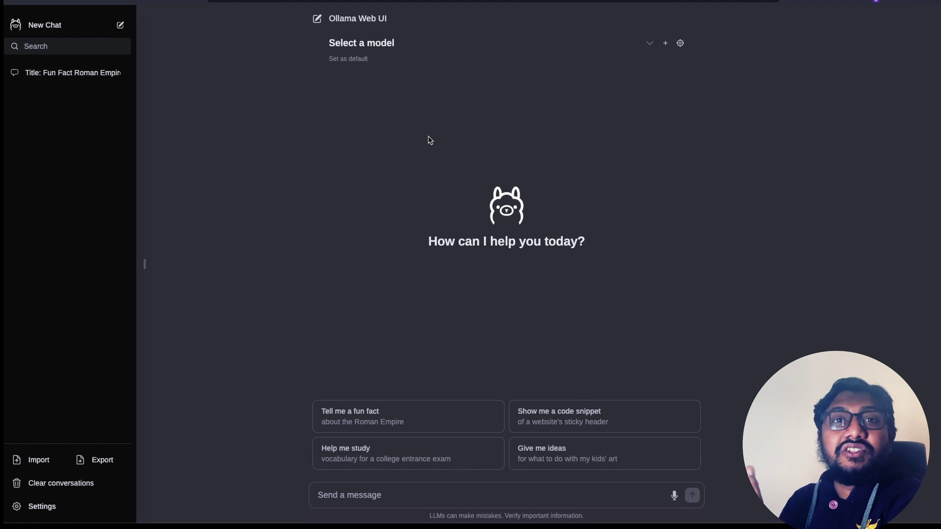
- Check the models available for the chat, and add a second model selector and remove it again
click(369, 49)
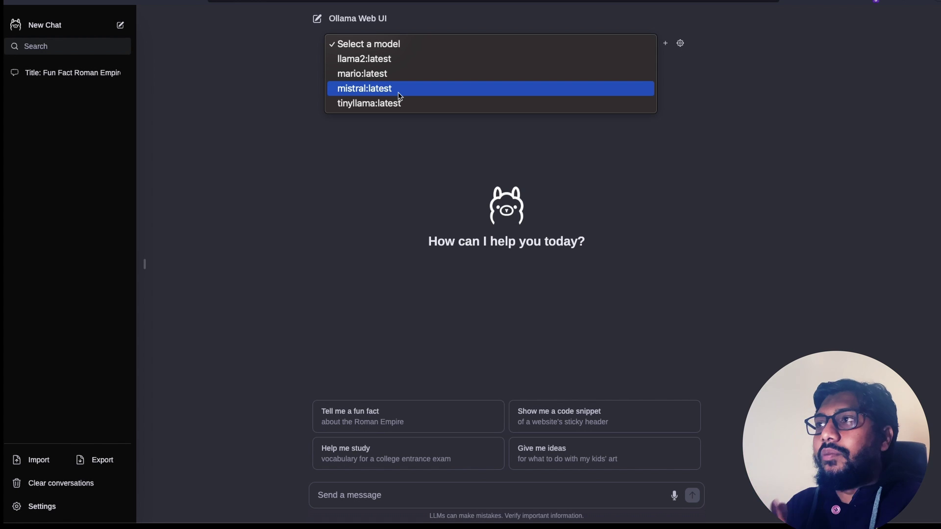
click(372, 192)
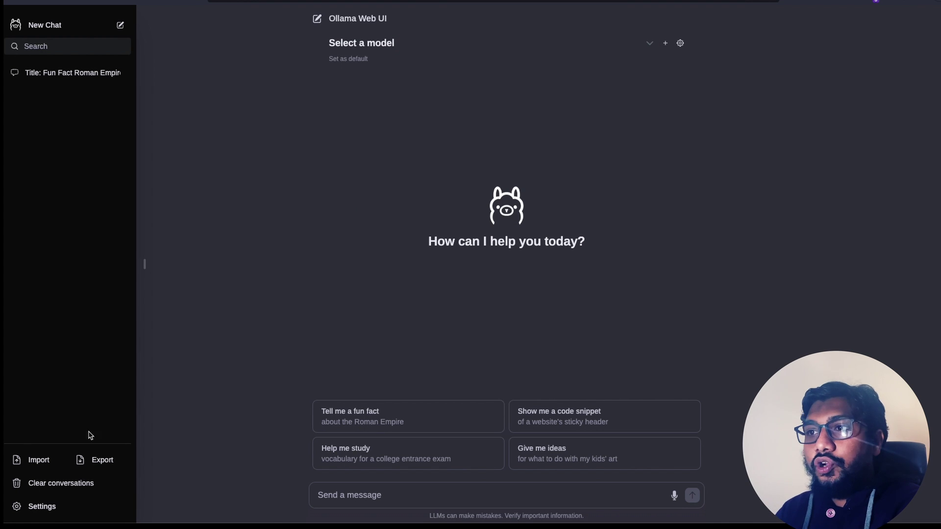
click(665, 44)
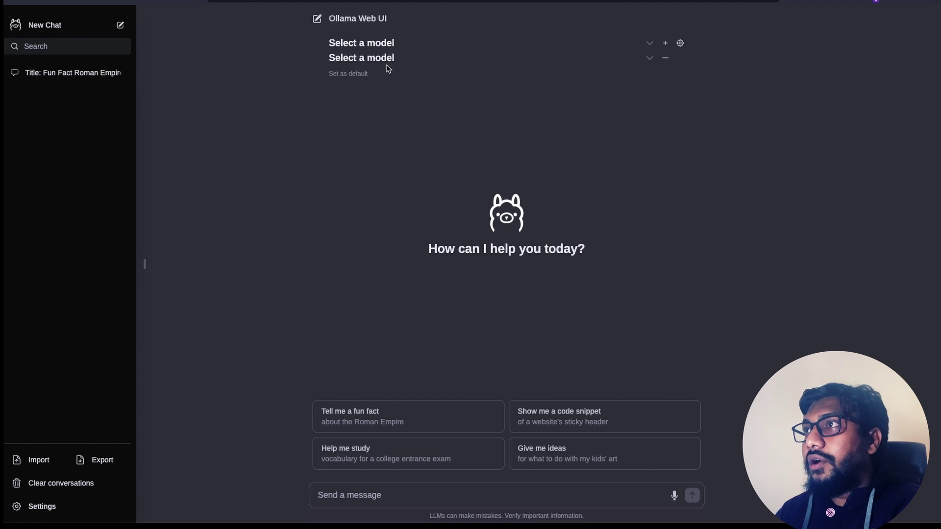
click(343, 61)
click(666, 58)
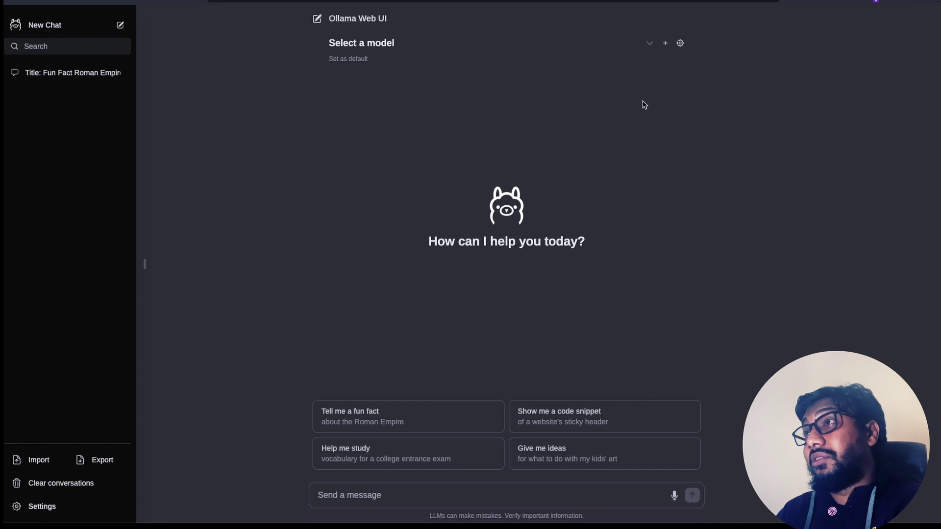
- Open the Web UI's model settings and enter "hermes" as the tag of the model to pull
click(48, 506)
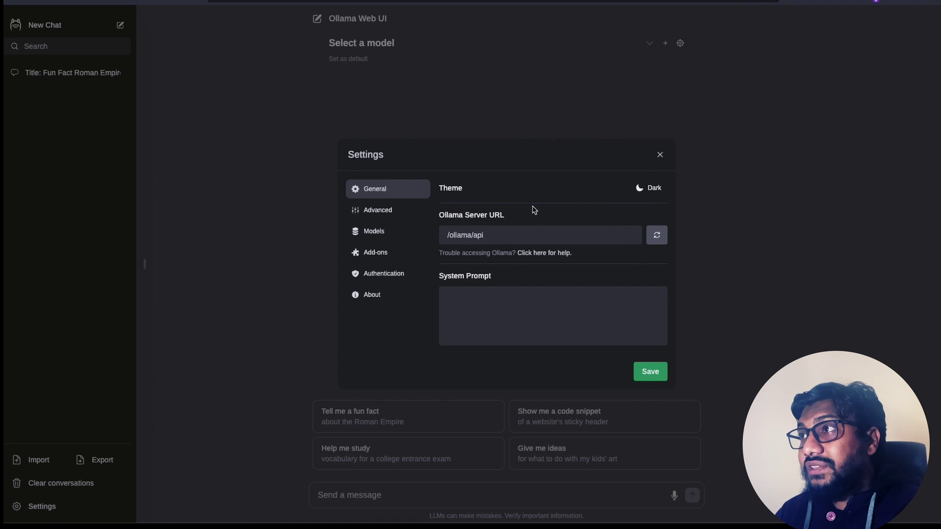
click(379, 234)
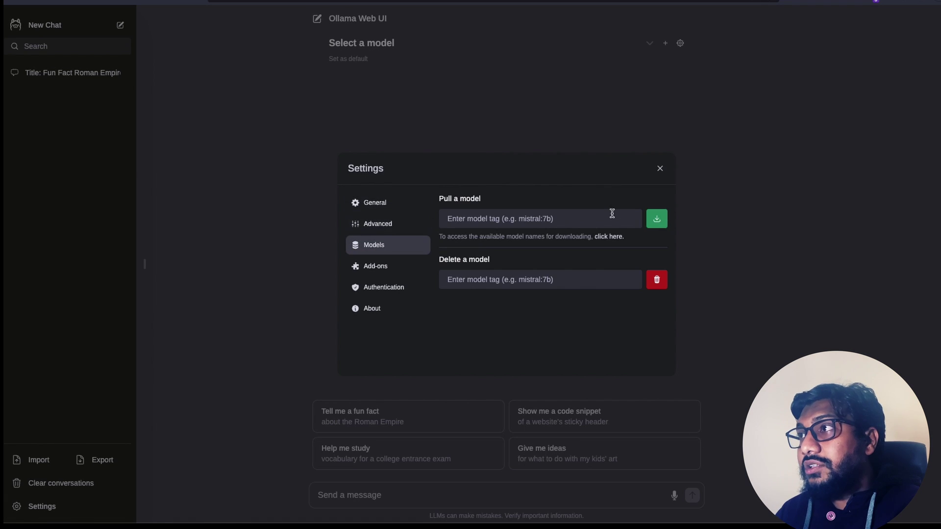
click(574, 221)
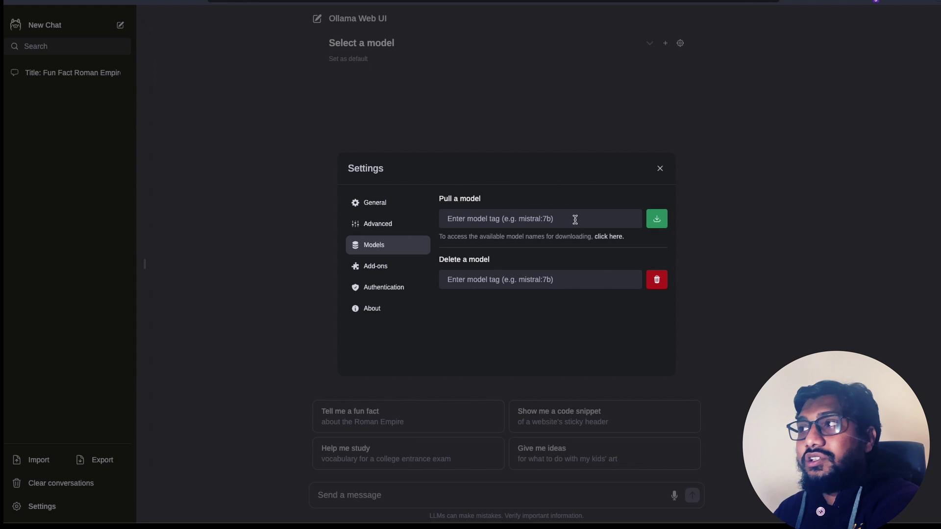
text(hermes)
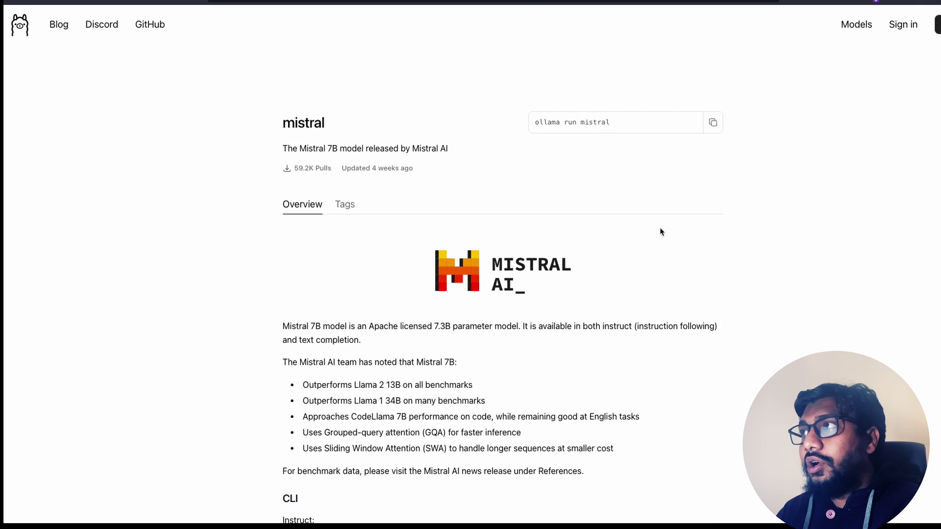
- Switch to the Ollama website, return to the model library and search it for "hermes"
key(alt+Left)
scroll(737, 276, down, 7)
scroll(740, 276, down, 20)
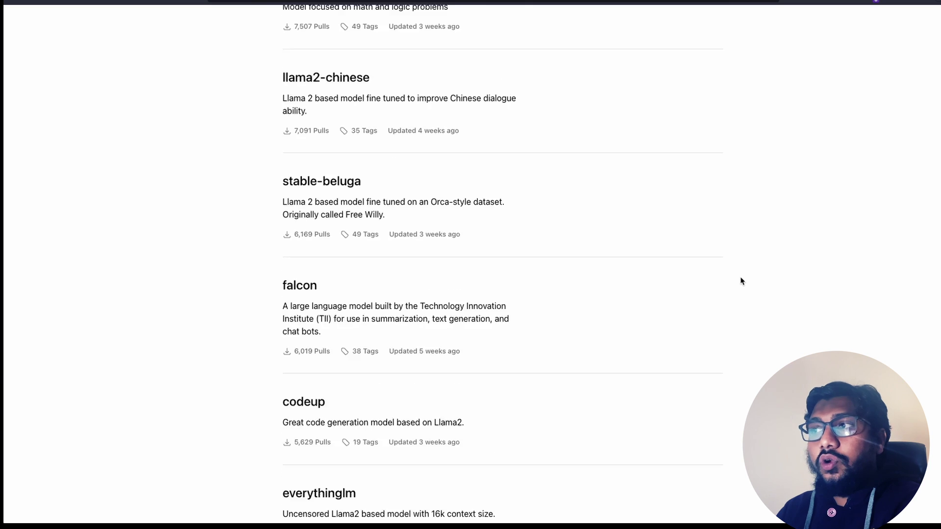
scroll(740, 276, up, 20)
click(339, 159)
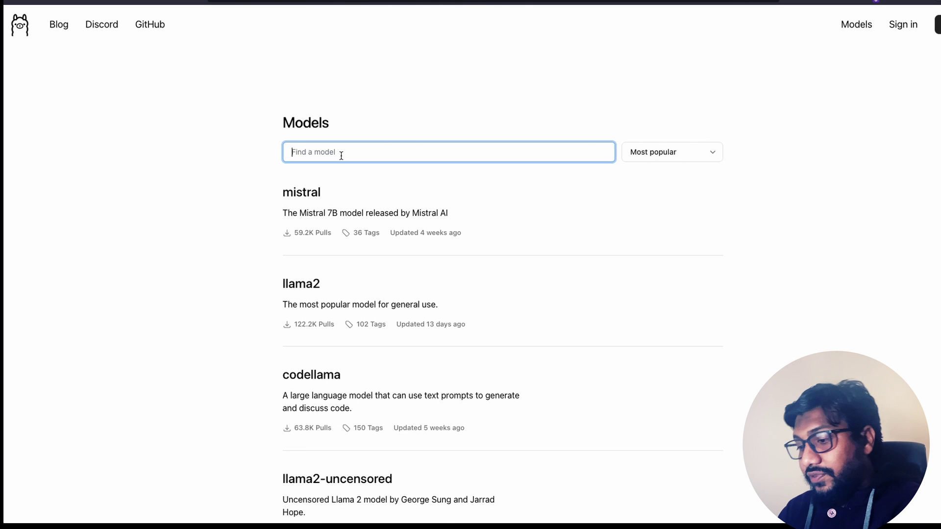
text(hermes)
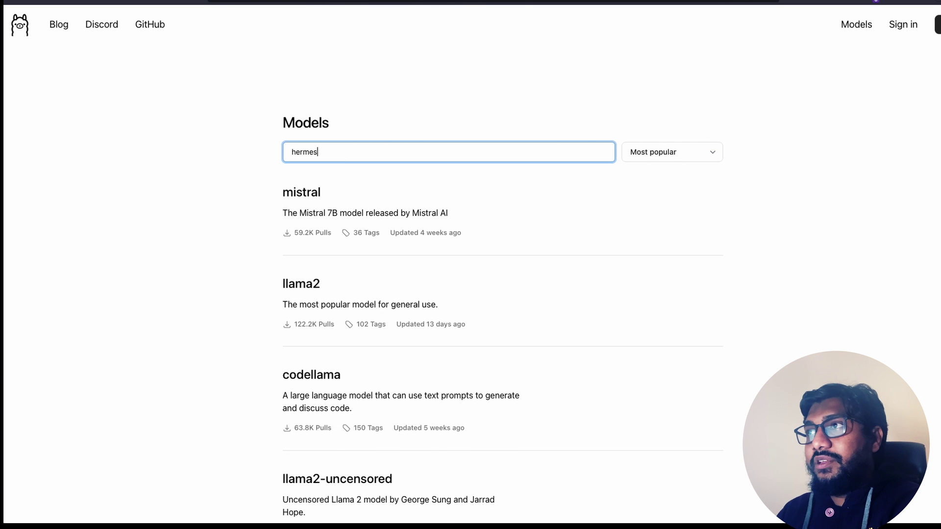
scroll(507, 285, down, 2)
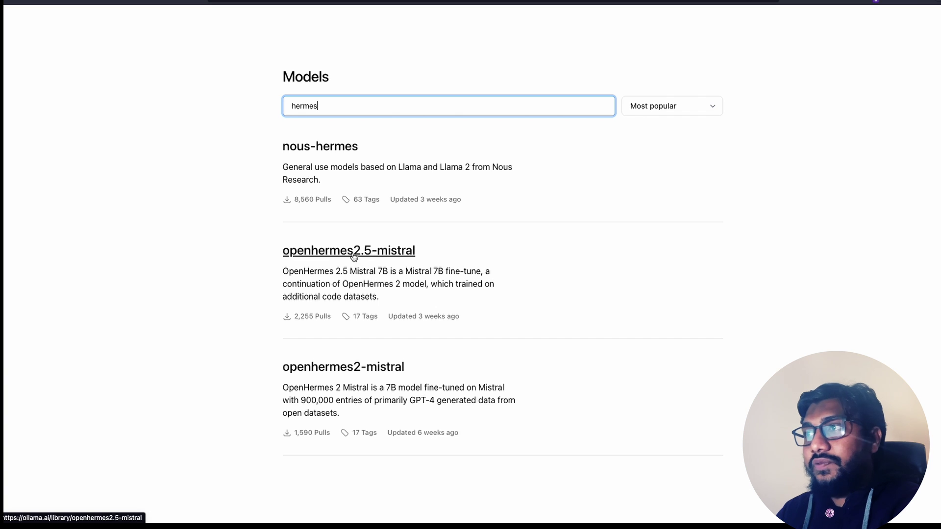
- Open the openhermes2.5-mistral model's page and copy the model name from its heading
click(392, 256)
drag(458, 127, 250, 128)
key(ctrl+c)
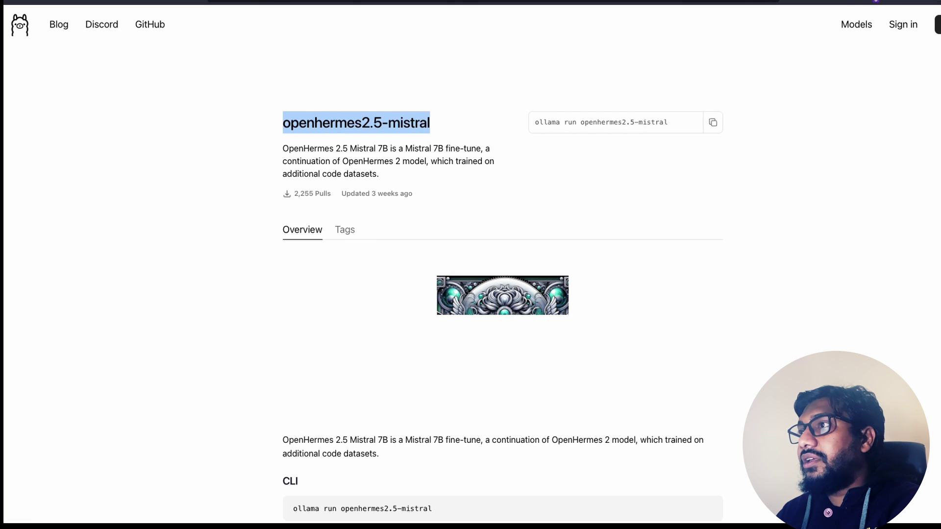
- Return to the Web UI's settings, replace the pull tag with openhermes2.5-mistral and start downloading the model
key(ctrl+Tab)
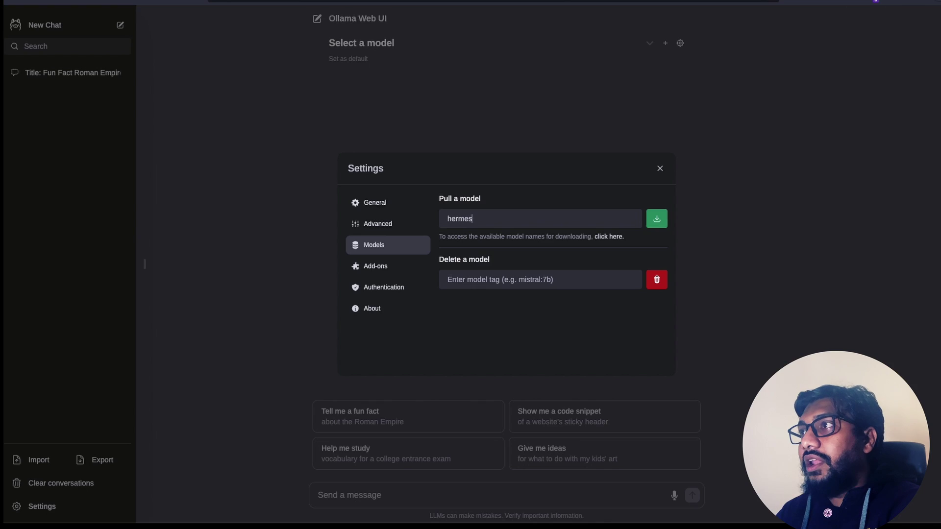
double_click(494, 221)
key(ctrl+v)
click(657, 218)
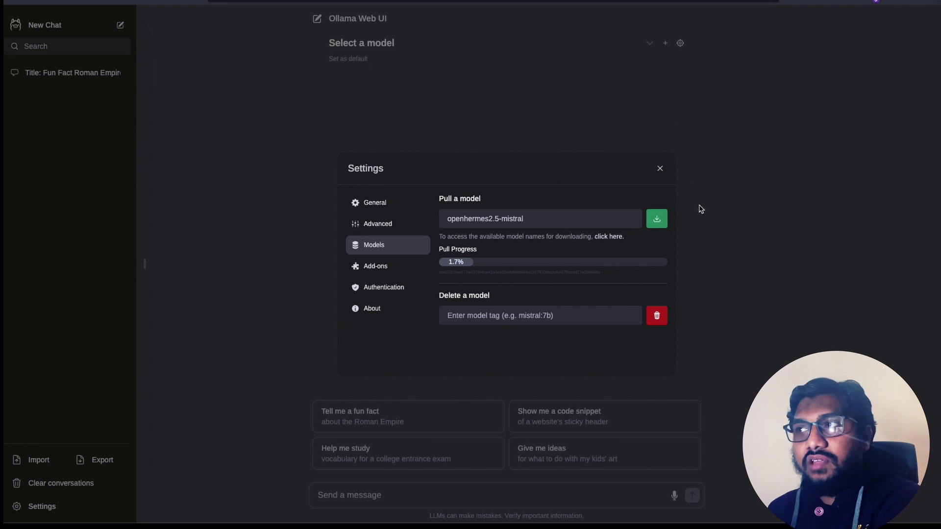
- Examine the Add-ons, Advanced, General, About and Authentication settings, including the seed, server URL and system prompt, and close the settings
click(387, 266)
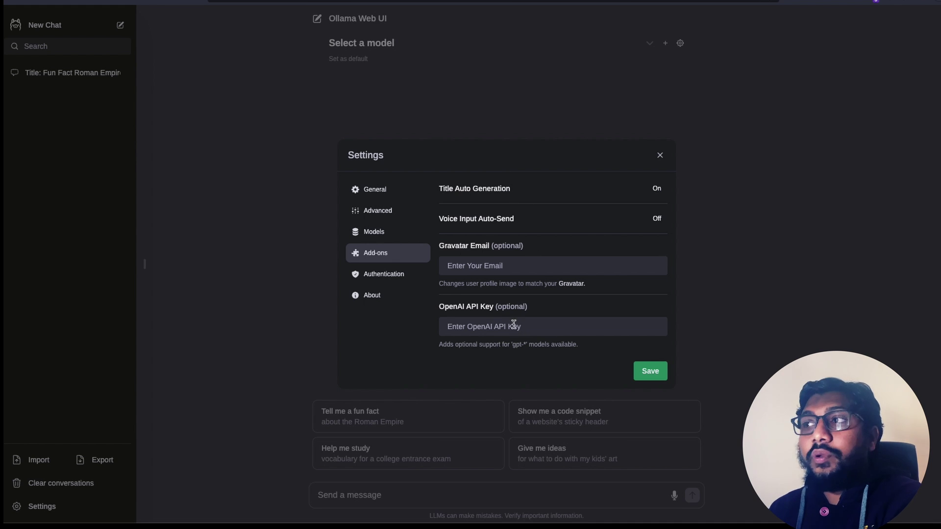
click(379, 212)
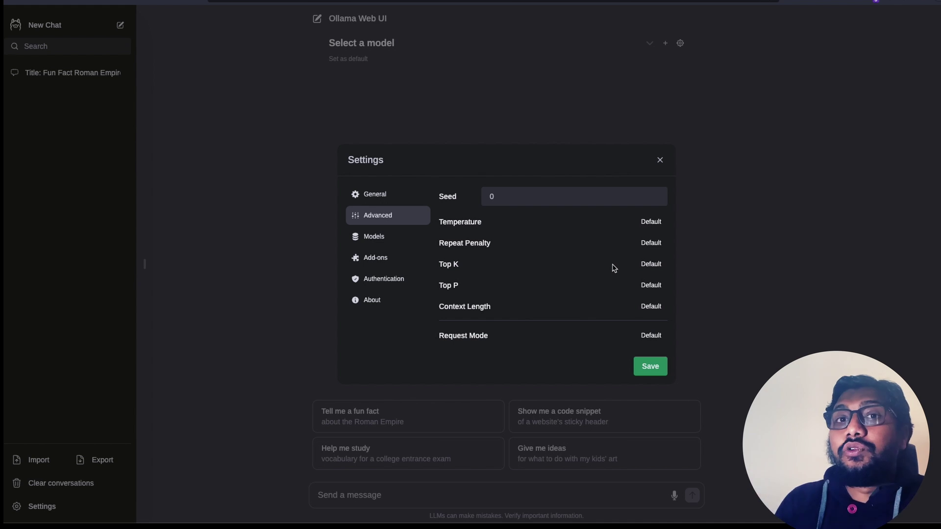
double_click(533, 201)
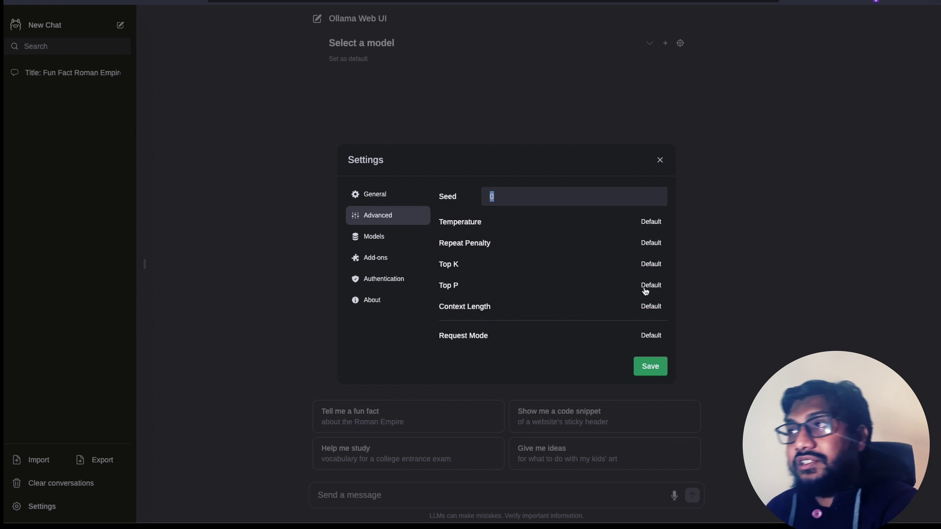
click(409, 199)
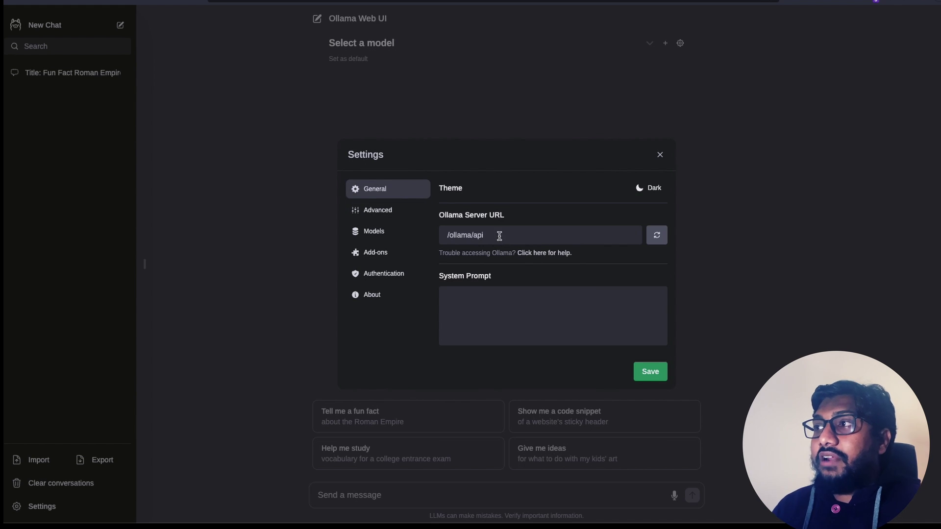
drag(498, 235, 424, 236)
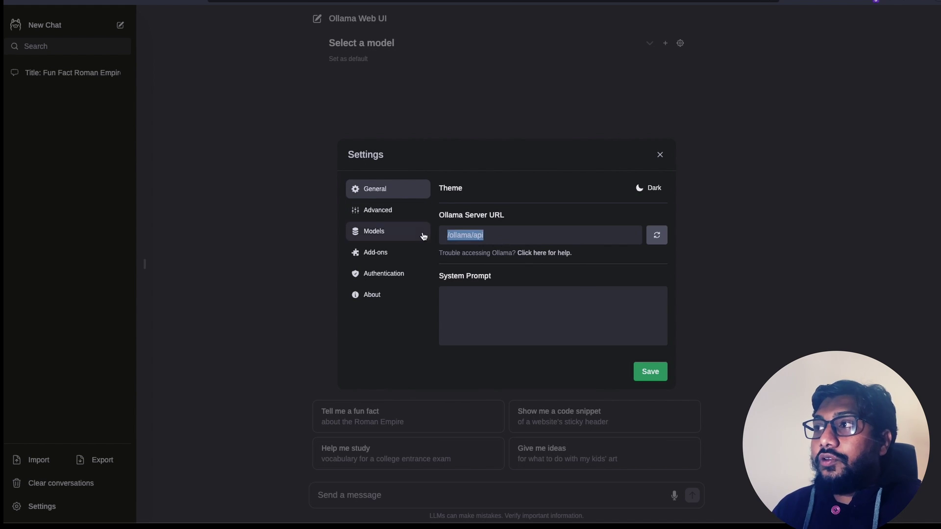
click(612, 303)
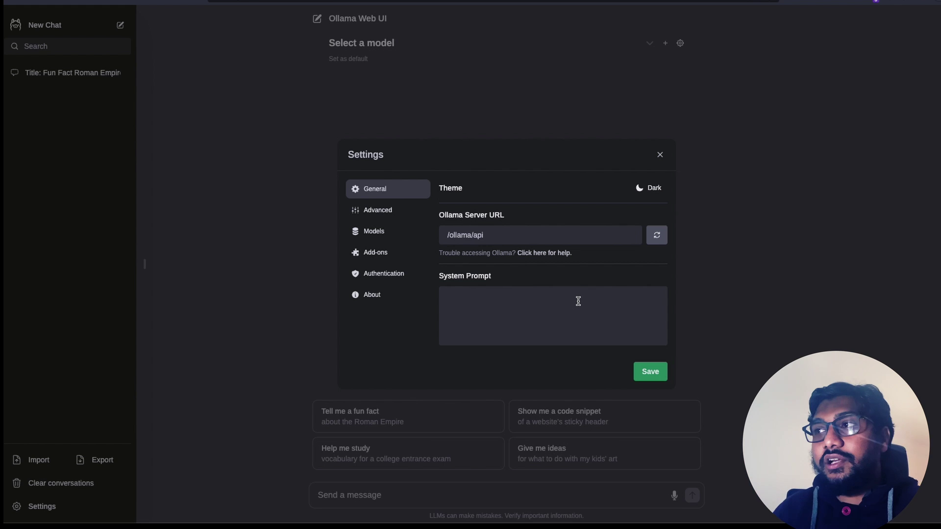
click(402, 299)
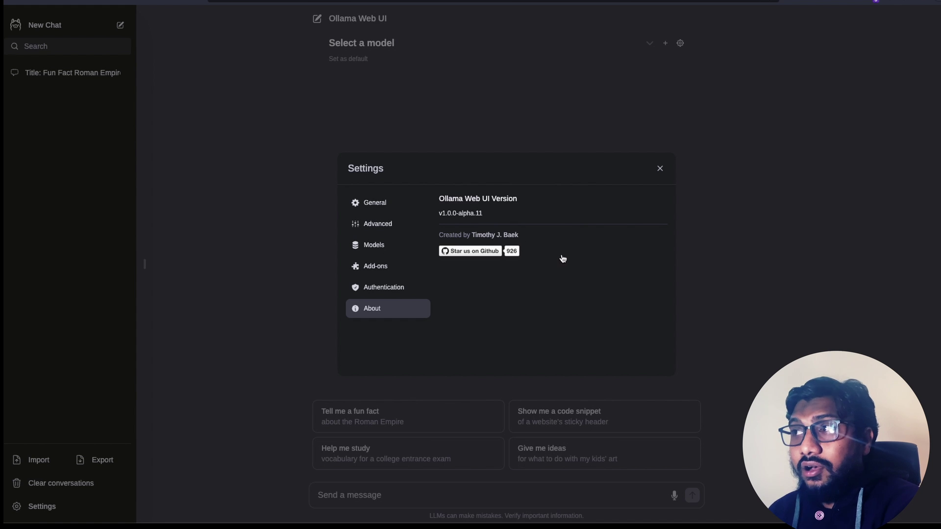
click(405, 287)
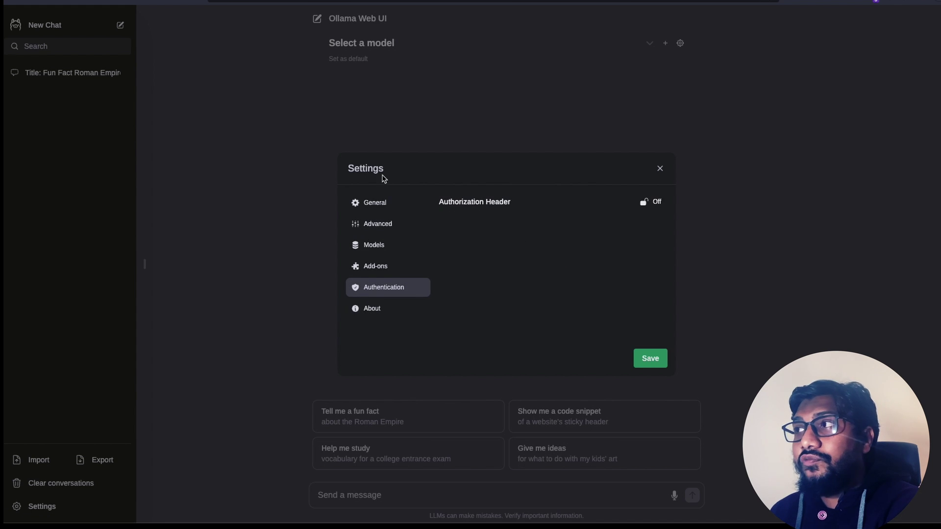
click(387, 205)
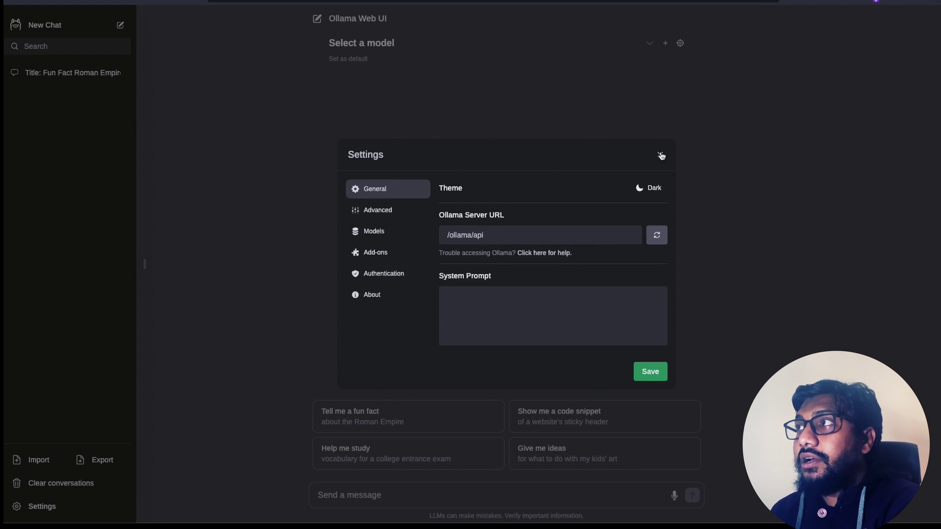
click(661, 154)
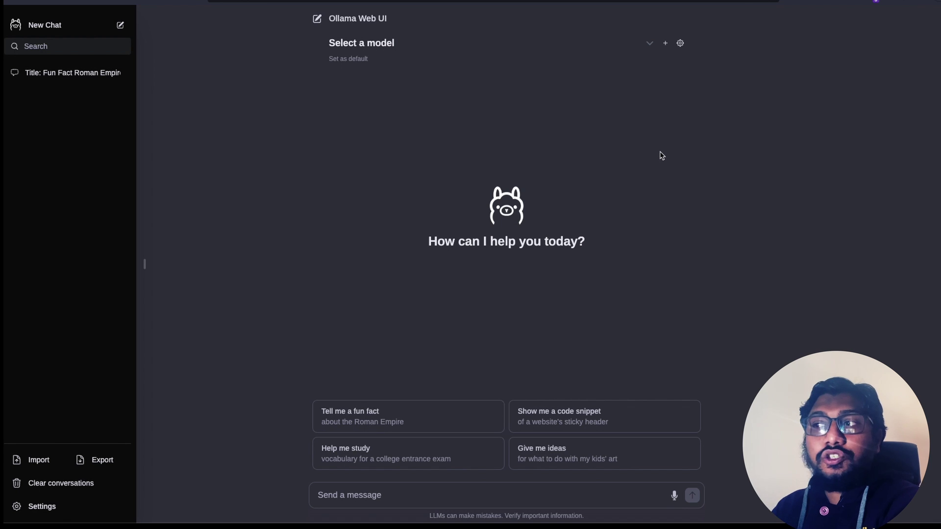
- Choose mistral:latest as the chat model, send it the question "What is 2+2?" and highlight its reply
click(326, 42)
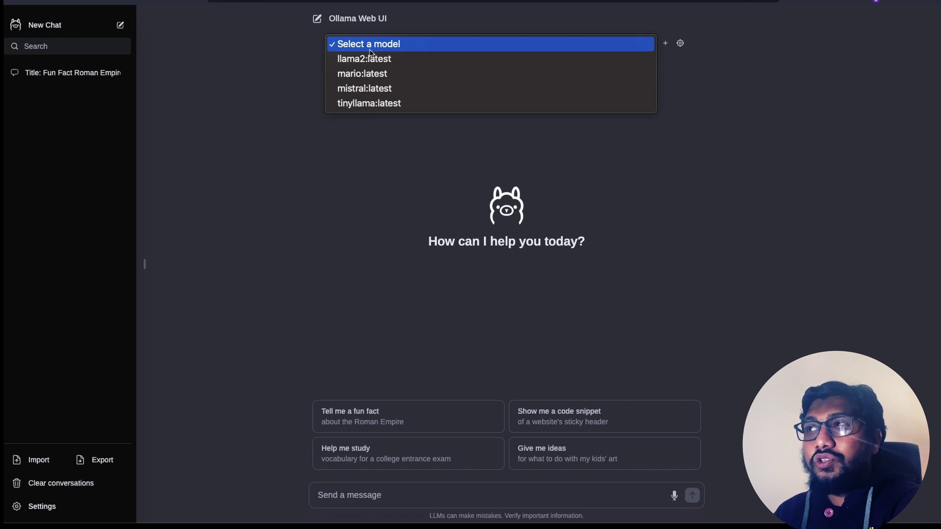
click(366, 89)
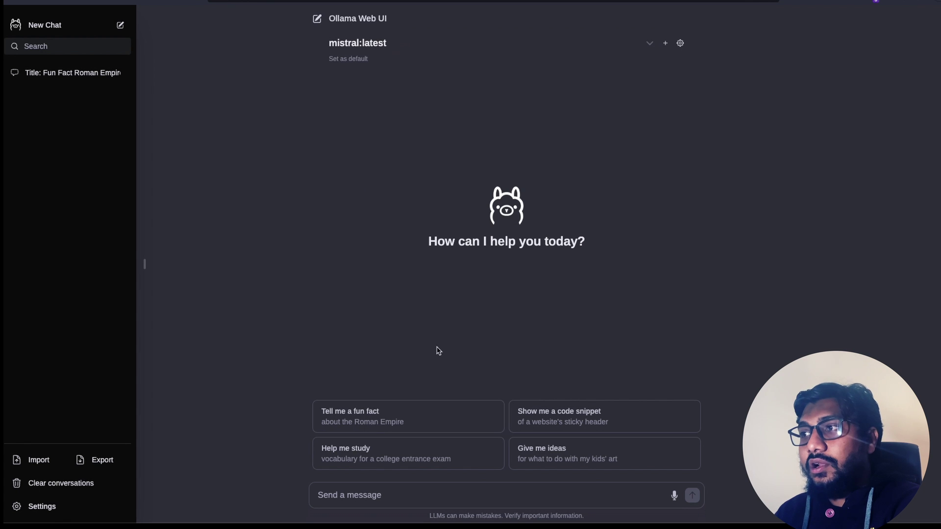
click(469, 499)
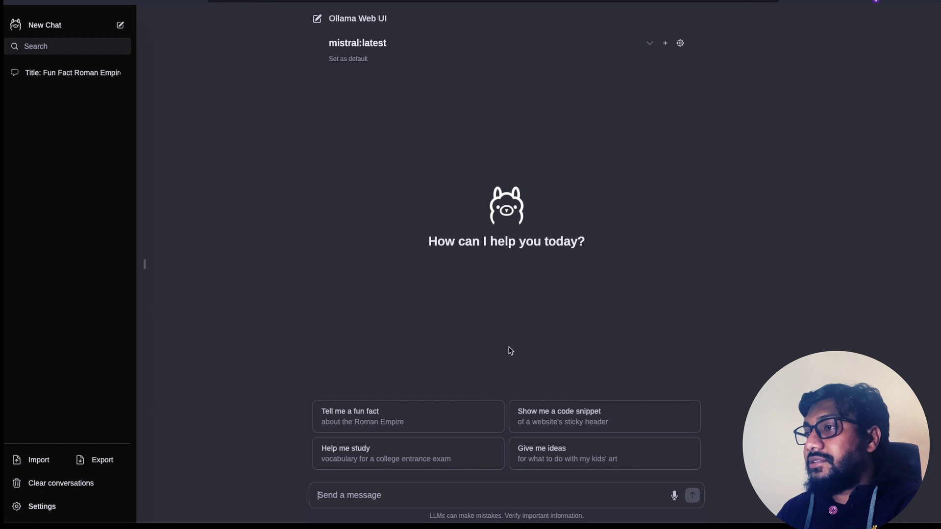
text(What is )
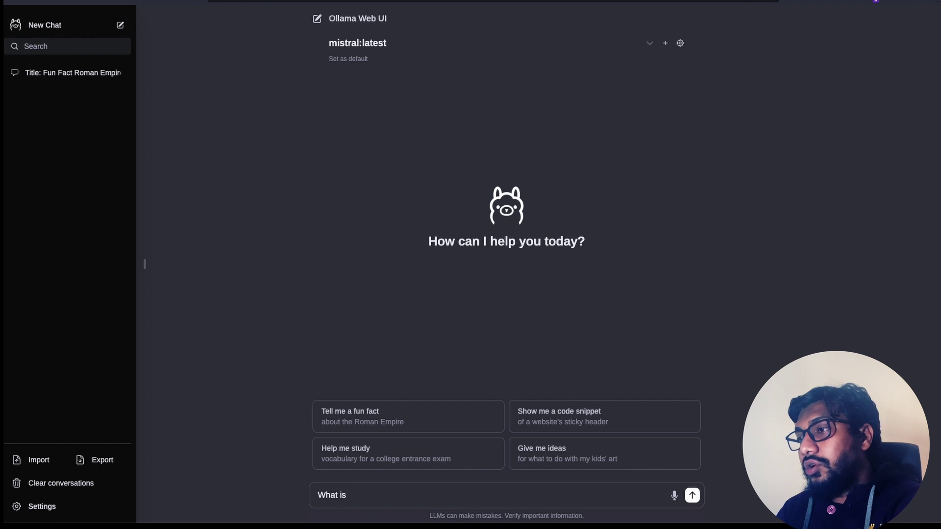
text(2+2?)
key(Return)
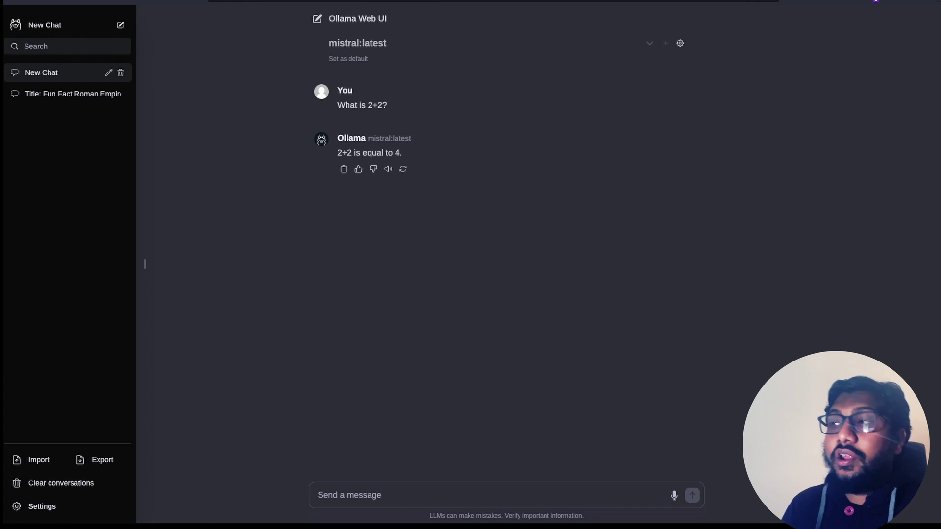
triple_click(373, 148)
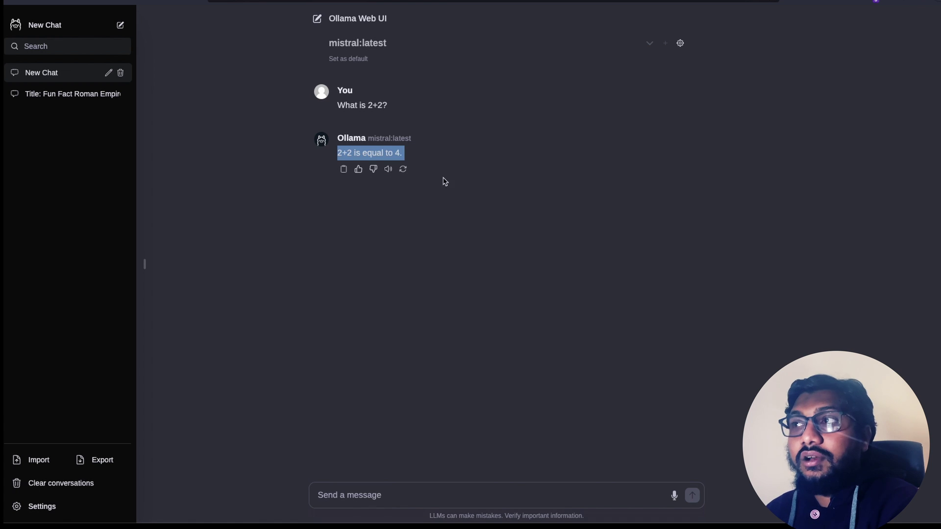
- Send the prompt "Give me a tweet that would introduce a new video about ChatGPT like Web UI completely locally" in the same chat
click(386, 502)
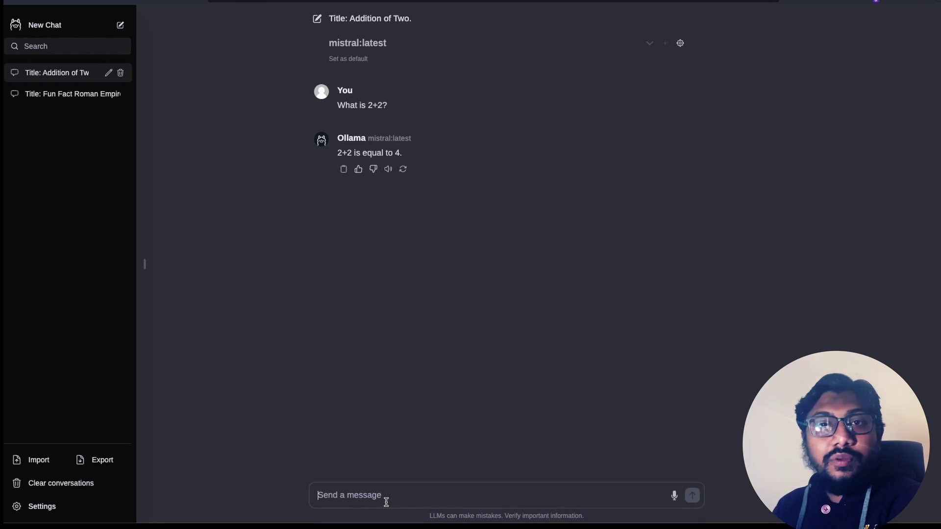
text(Give me )
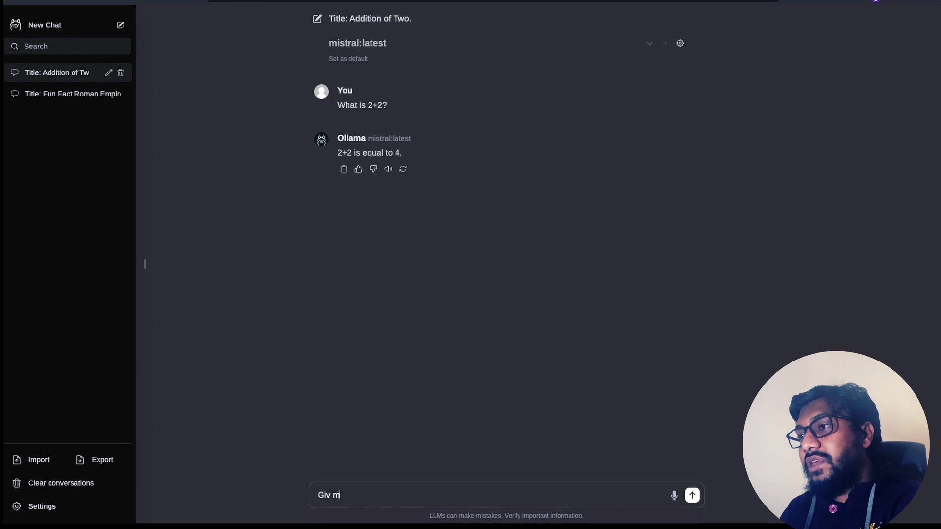
text(a twe)
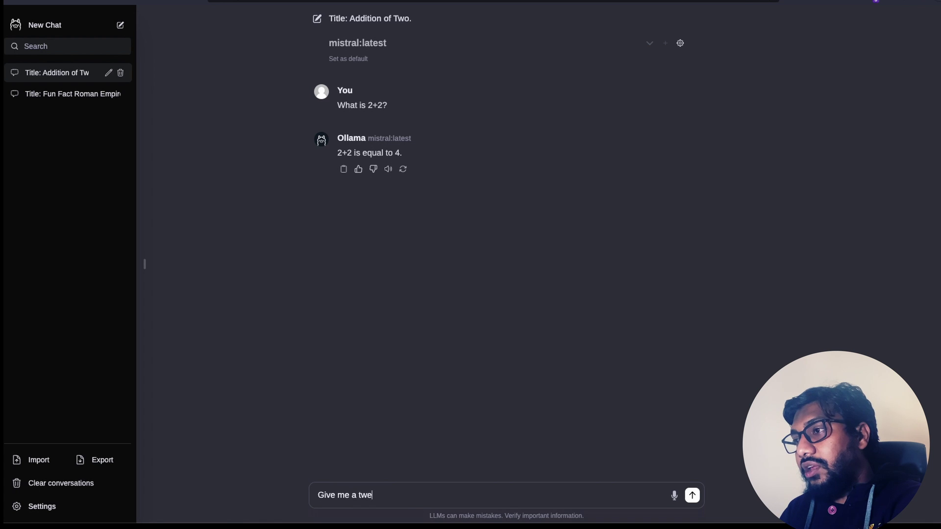
text(et that would )
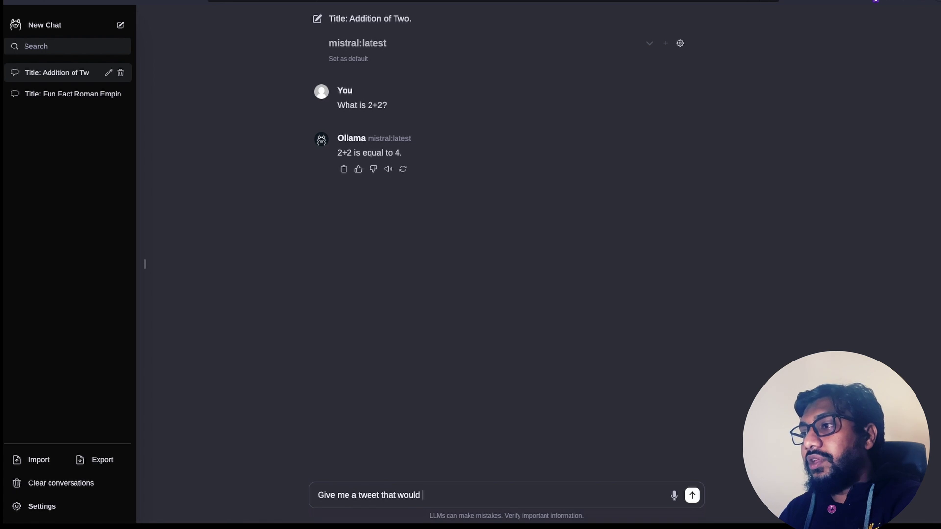
text(introduce a new video)
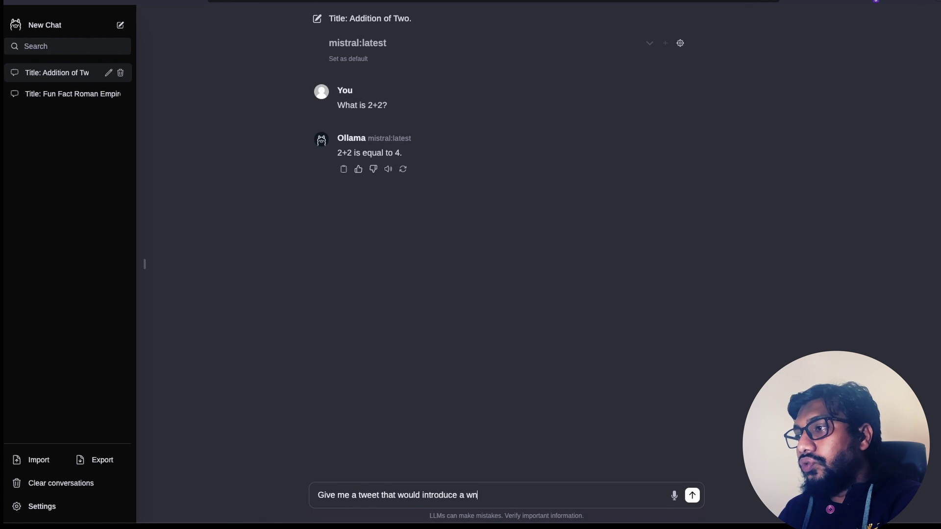
text( about )
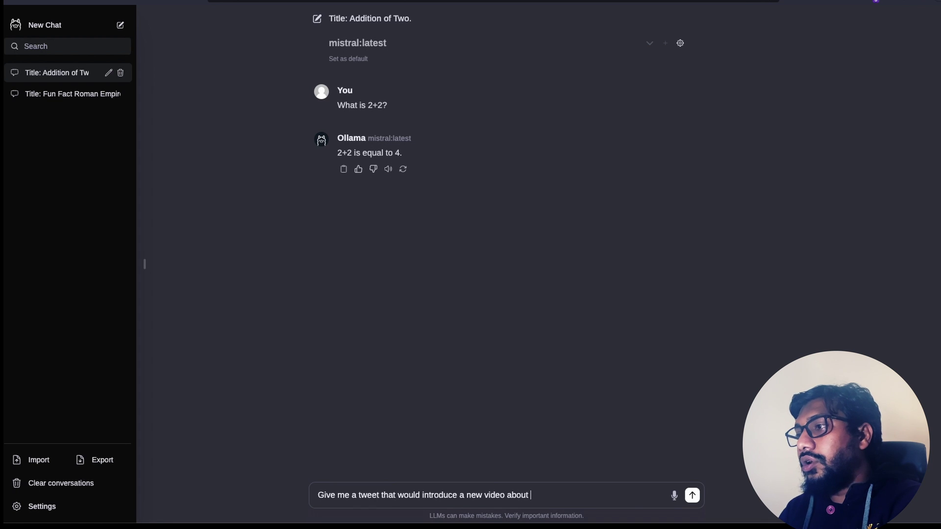
text(ChatGPT like WE)
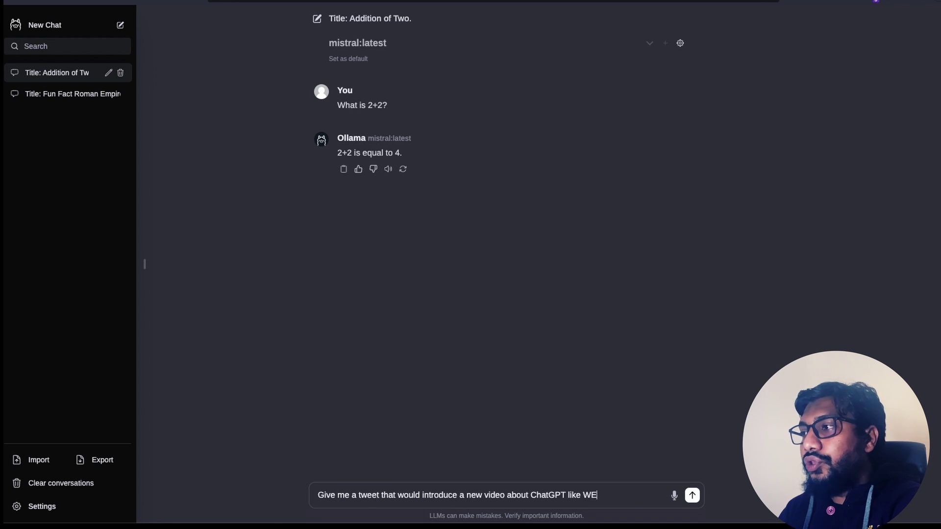
key(BackSpace)
text(eb UI )
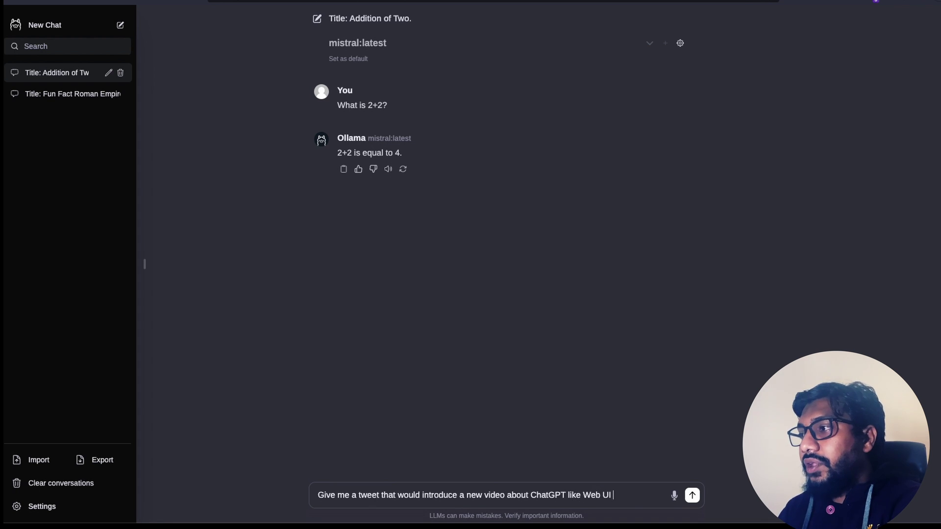
text(completely locally)
key(Return)
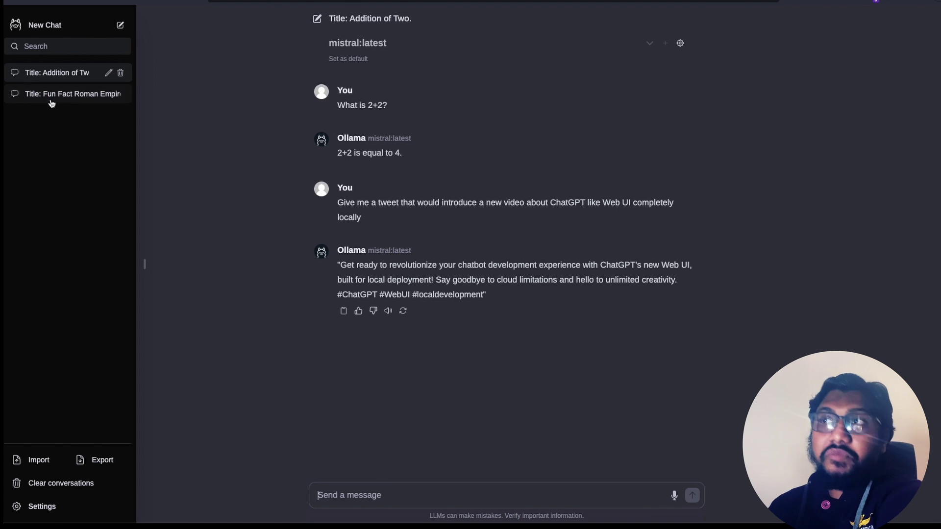
- Start a new chat, check its available models and the openhermes2.5-mistral pull progress in the model settings, and close the settings
click(59, 25)
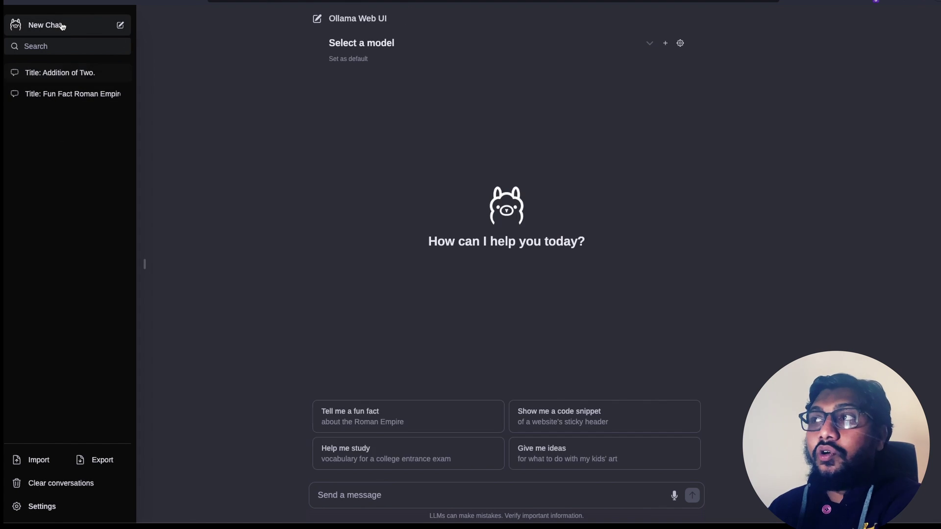
click(377, 45)
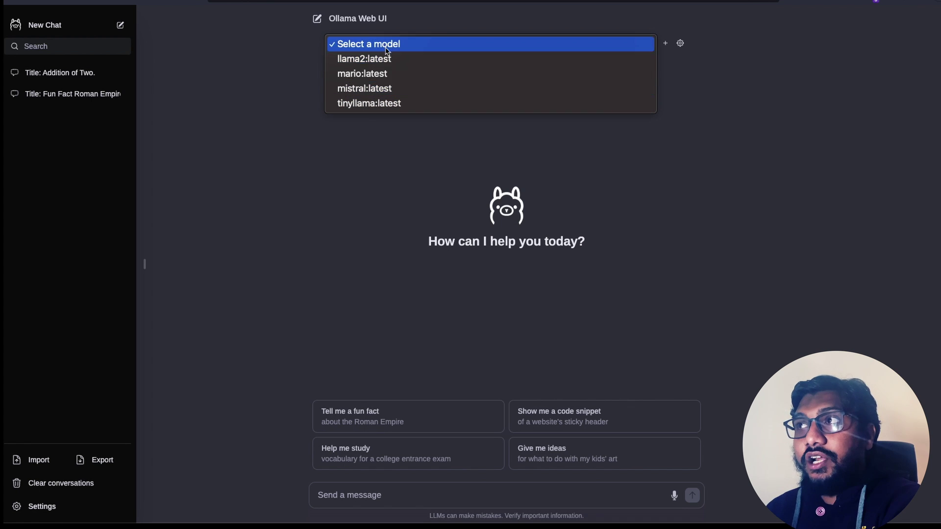
click(390, 186)
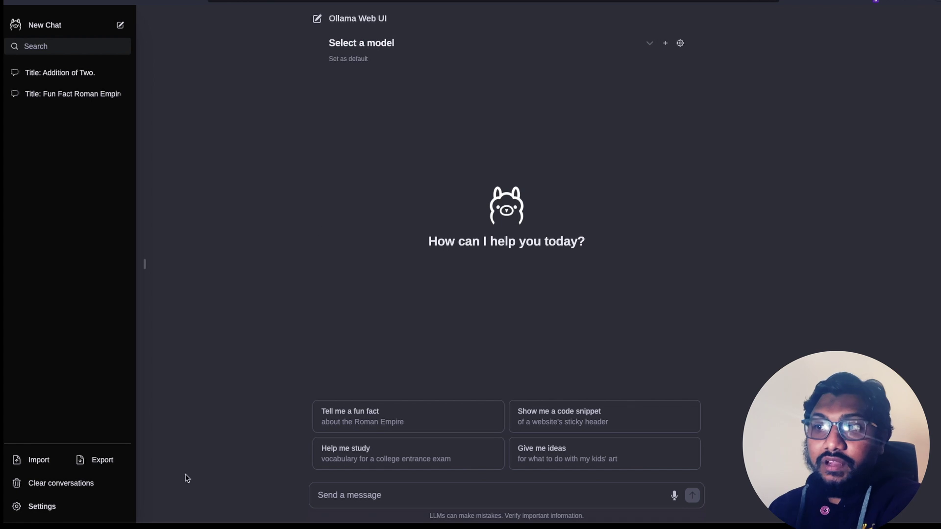
click(71, 509)
click(389, 231)
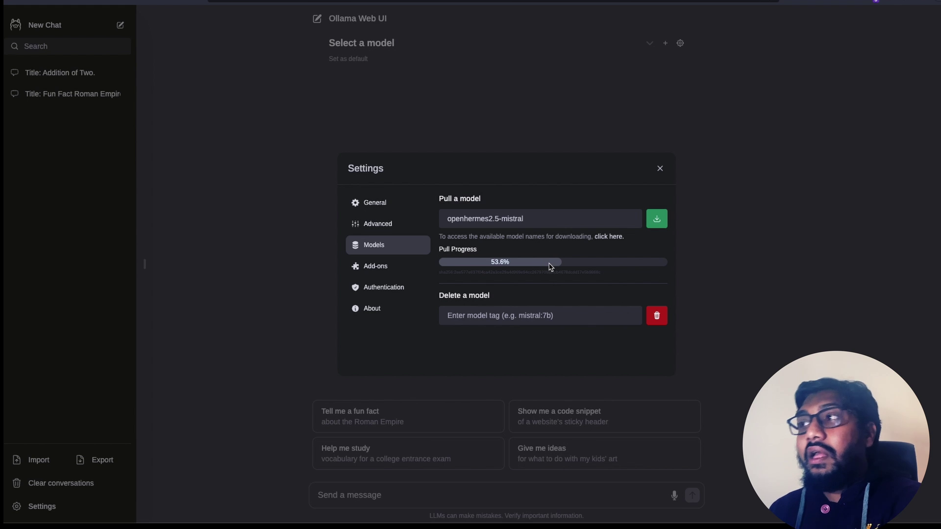
click(660, 168)
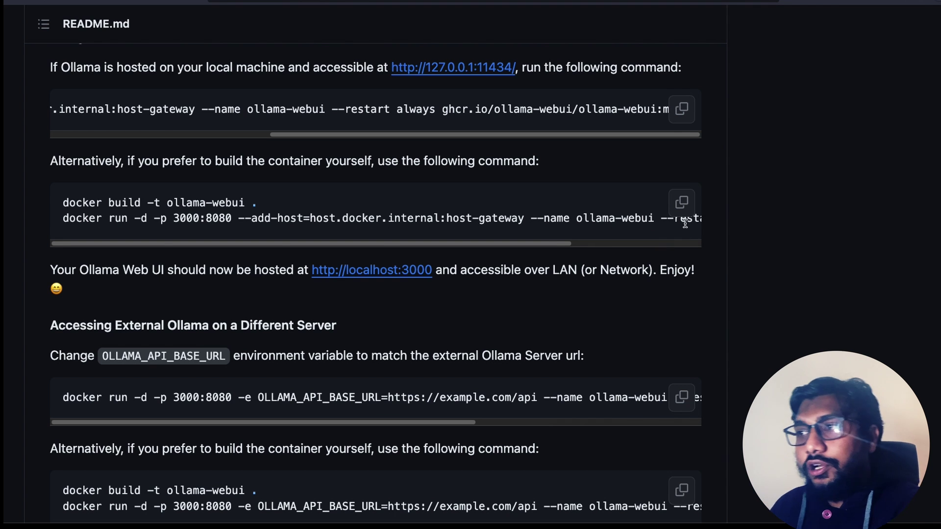
- Switch to the Ollama Web UI README on GitHub and examine the installation instructions without Docker and the Docker run and build commands
scroll(684, 223, down, 5)
scroll(622, 282, down, 10)
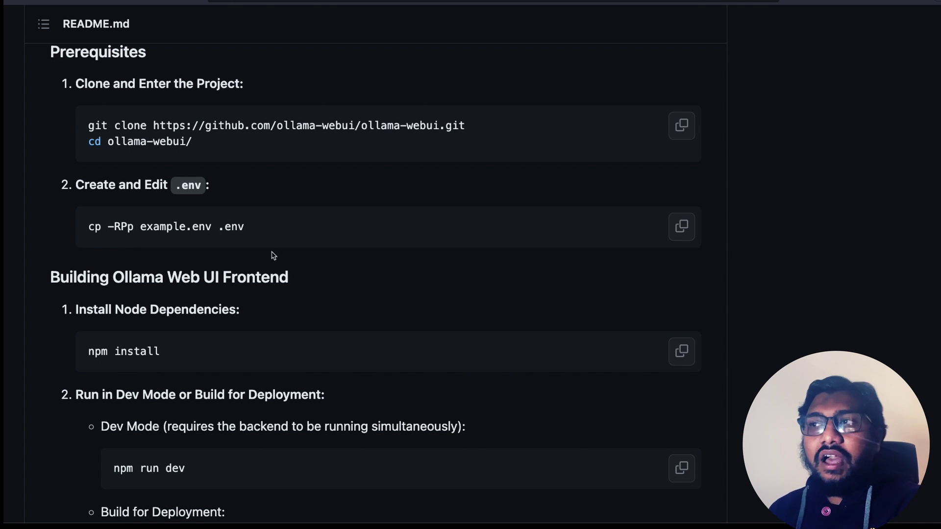
scroll(281, 279, down, 6)
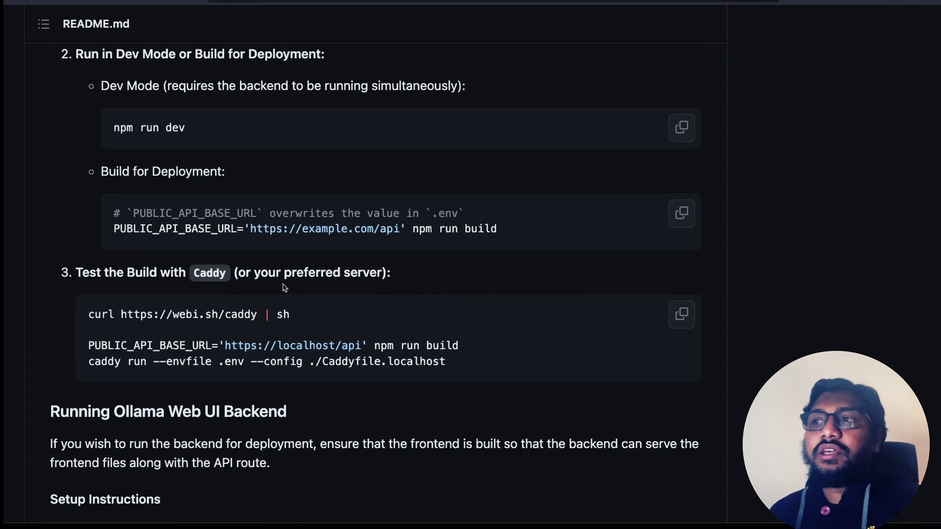
scroll(285, 288, up, 10)
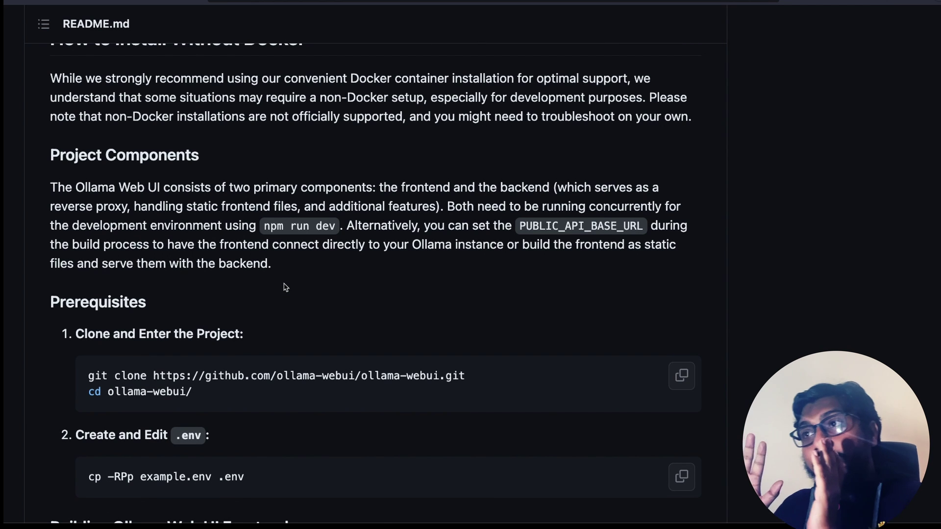
scroll(285, 287, down, 20)
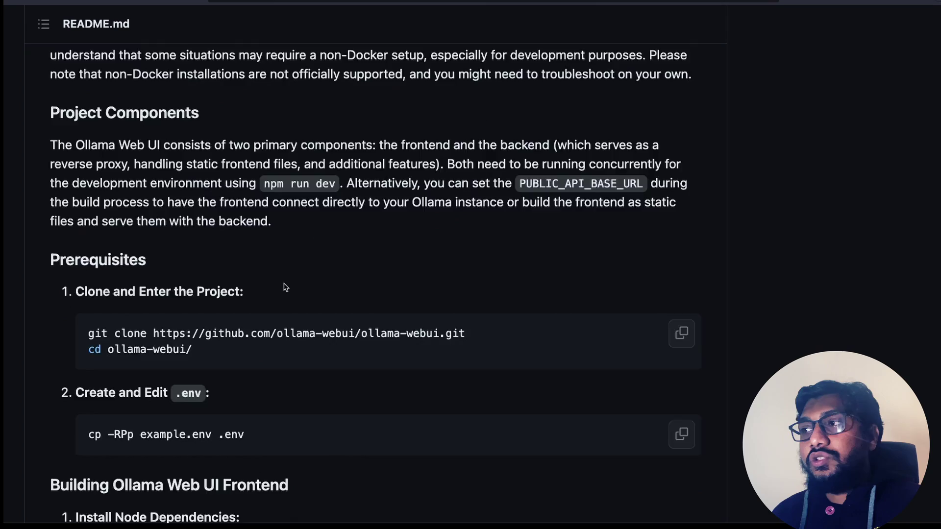
scroll(285, 288, up, 20)
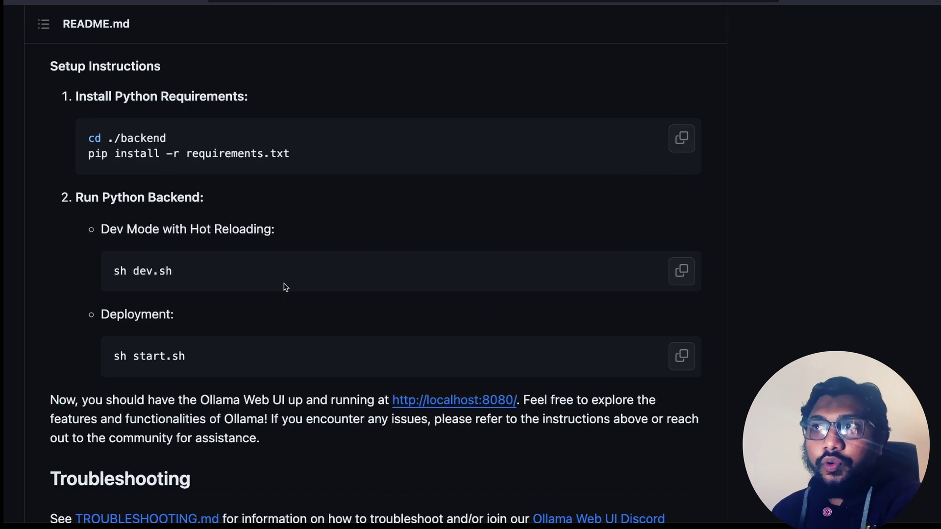
scroll(285, 287, up, 5)
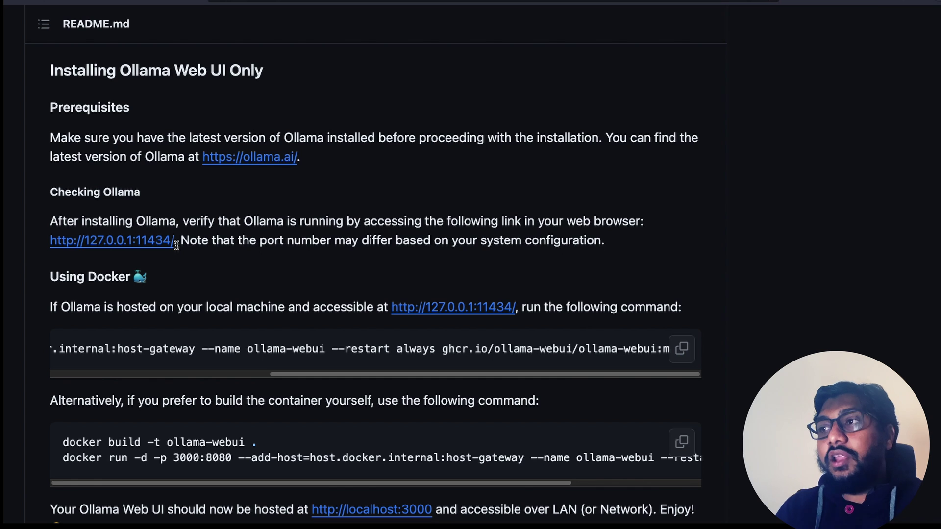
drag(416, 375, 191, 343)
scroll(191, 343, down, 2)
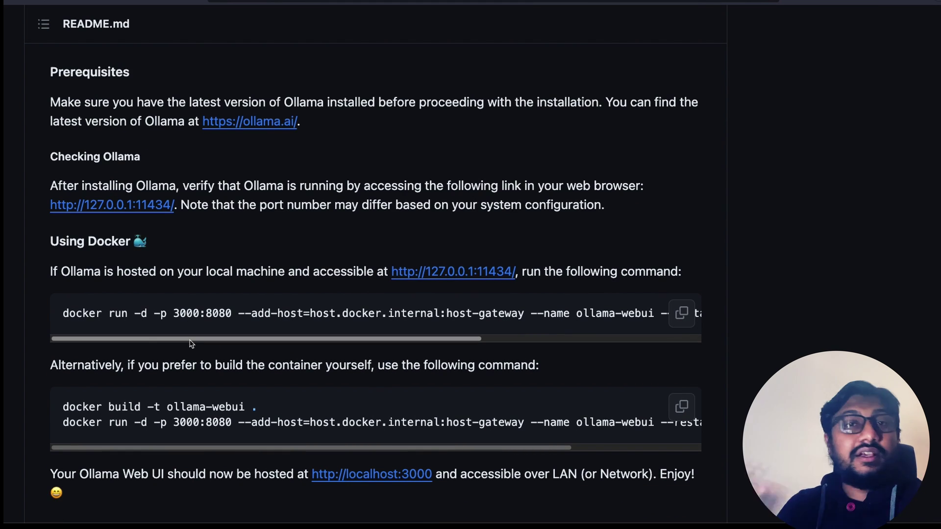
scroll(202, 350, down, 1)
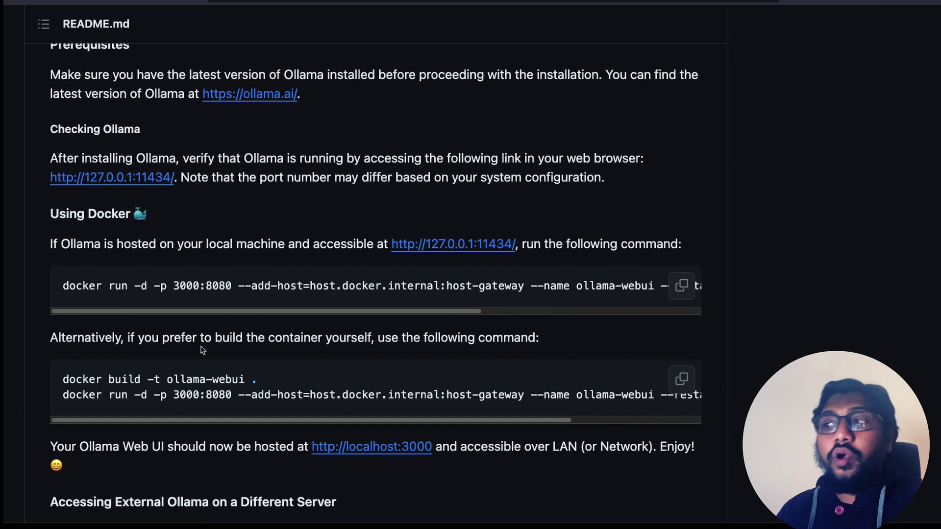
scroll(330, 391, down, 1)
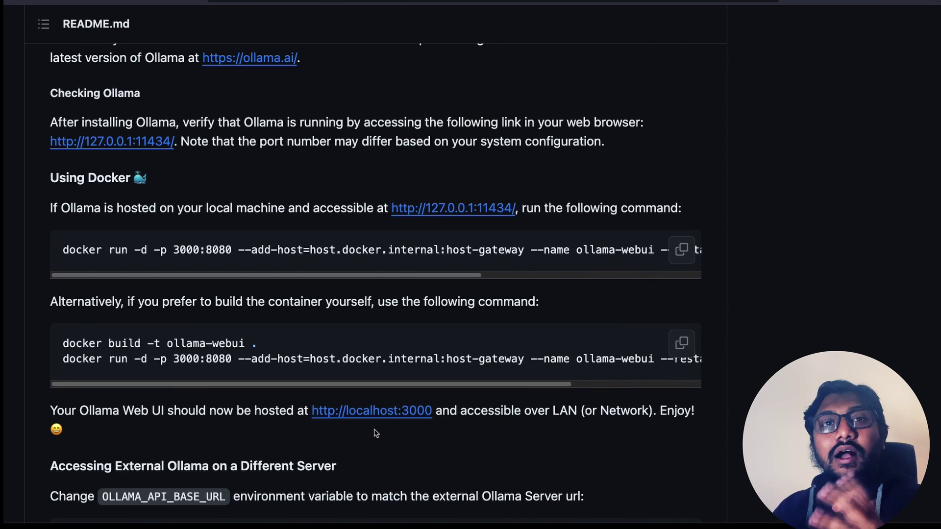